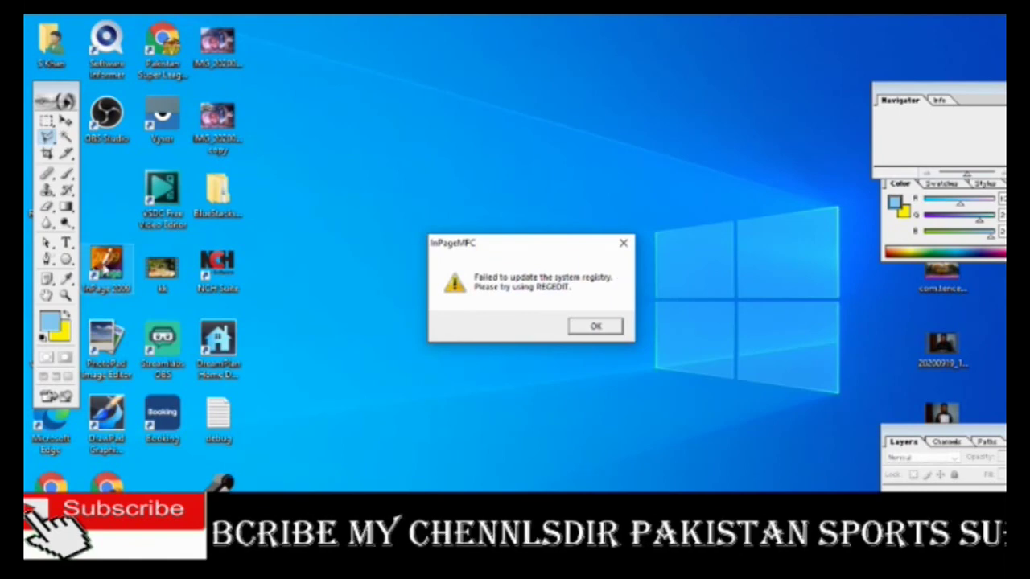
Launch InPage 2000 from its desktop shortcut to reach the A4 right-to-left new-document settings.
left_click(107, 266)
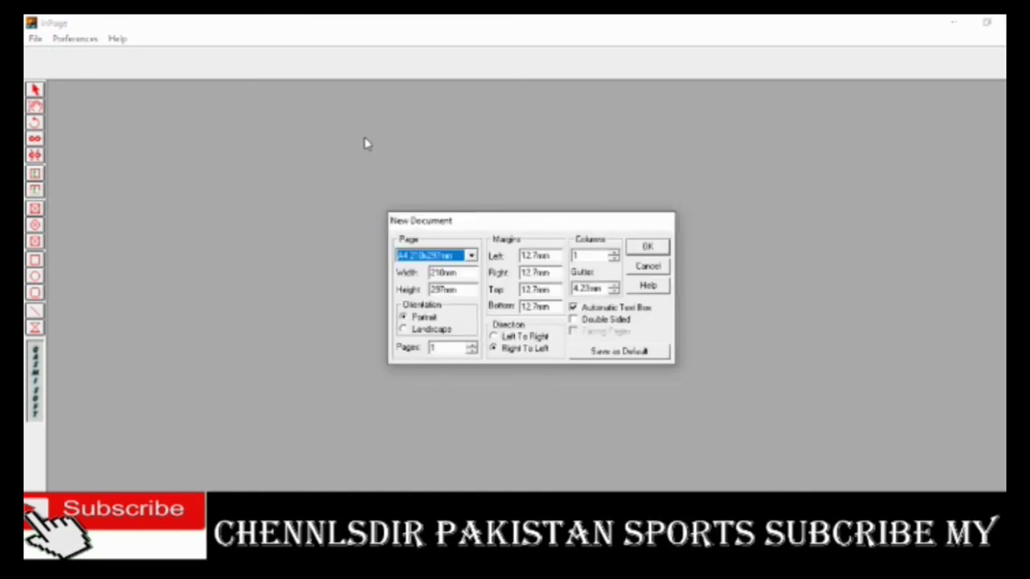
Accept the A4 210x297mm, 12.7mm-margin, right-to-left settings to create Untitled-1.
key("Return")
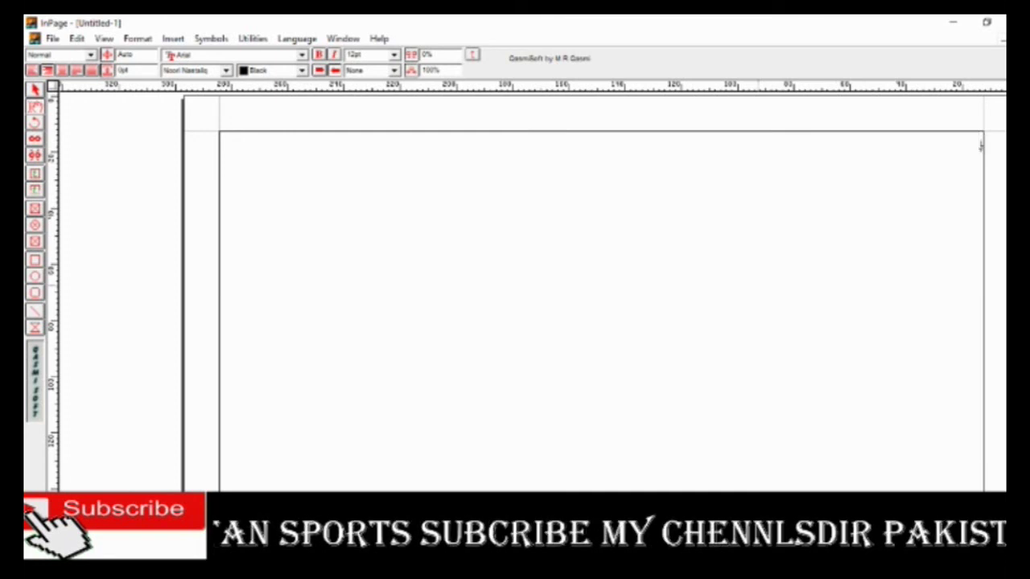
Type the Urdu phrase پاکستان زندہ ب at the page's top-right and select it.
left_click(980, 145)
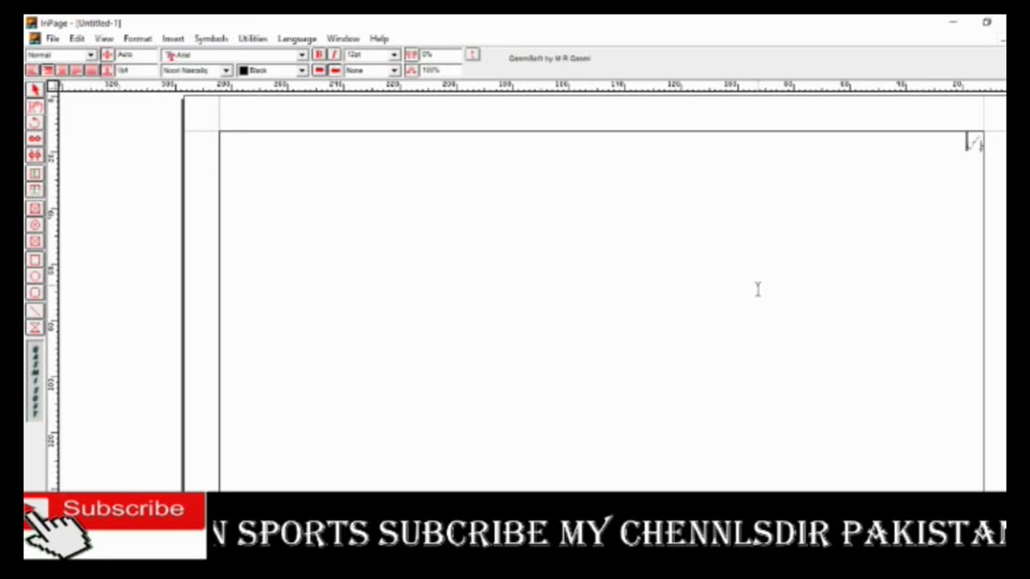
type("پاکستا")
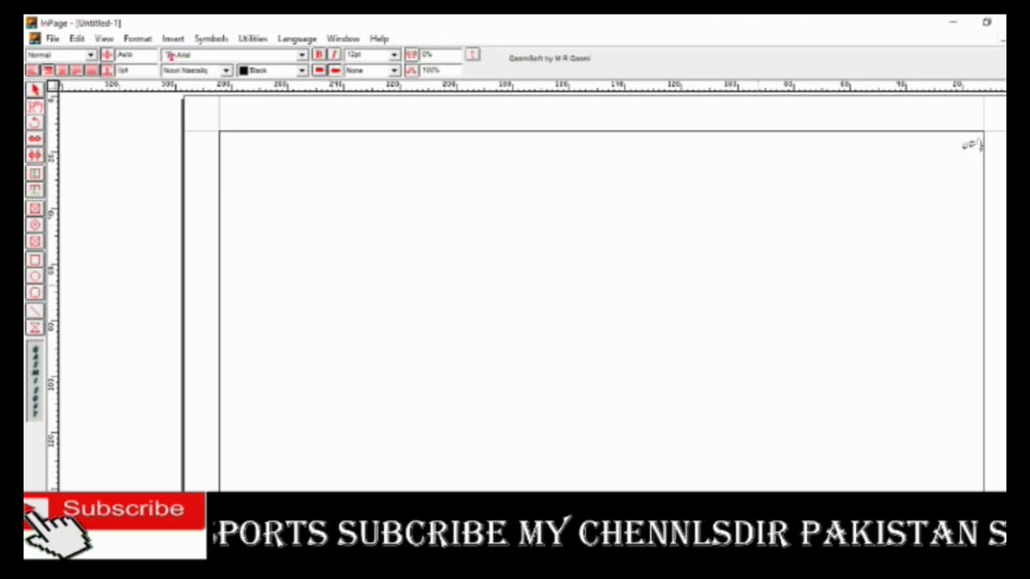
type("ن ز")
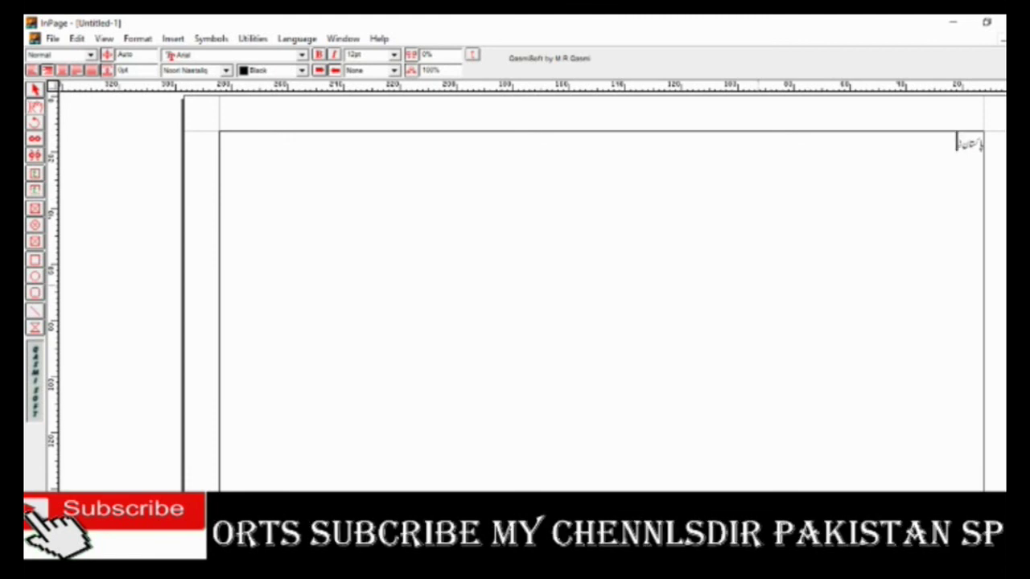
type("ن")
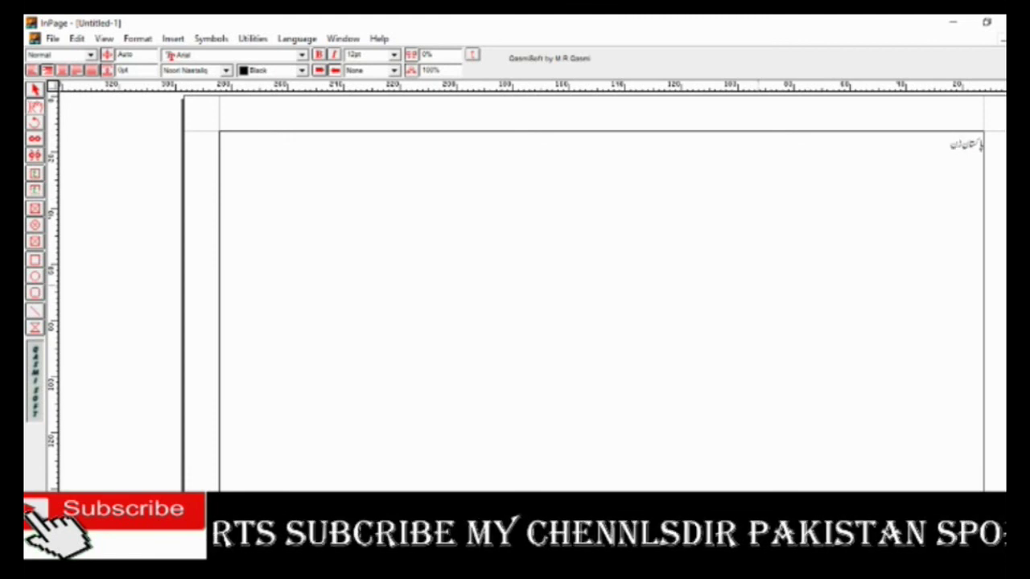
type("د")
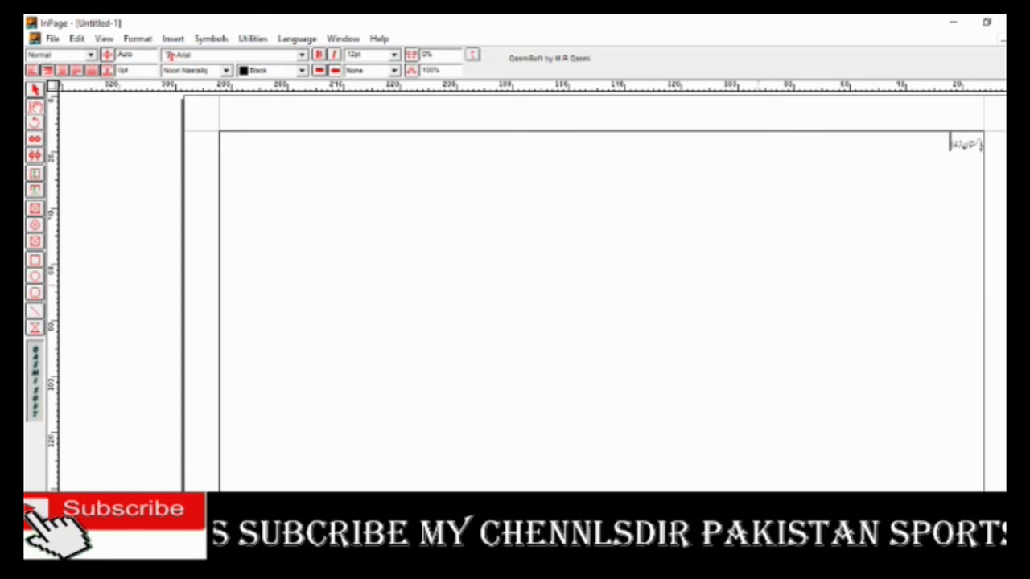
type("ہ باد")
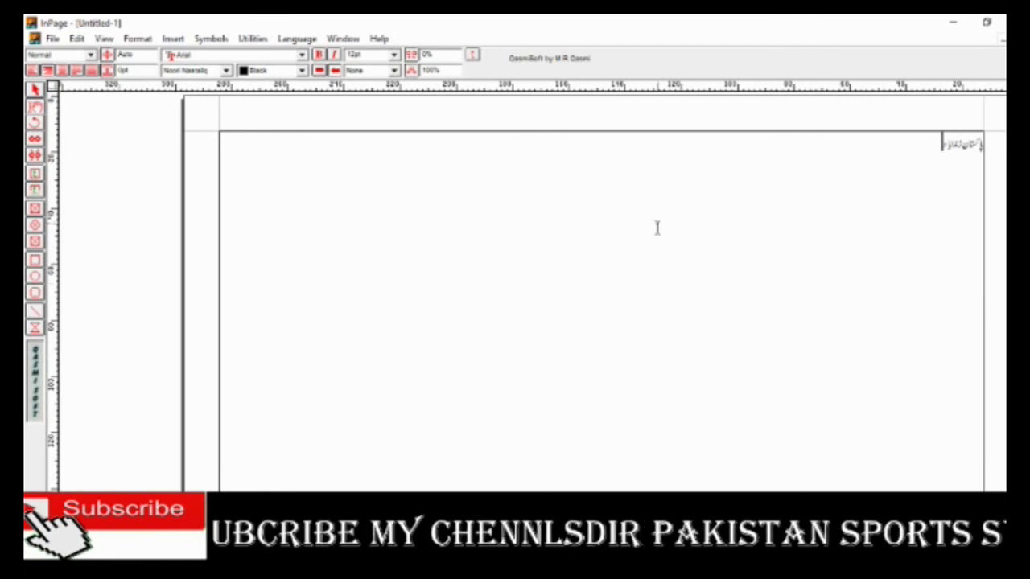
left_click_drag(941, 143, 983, 145)
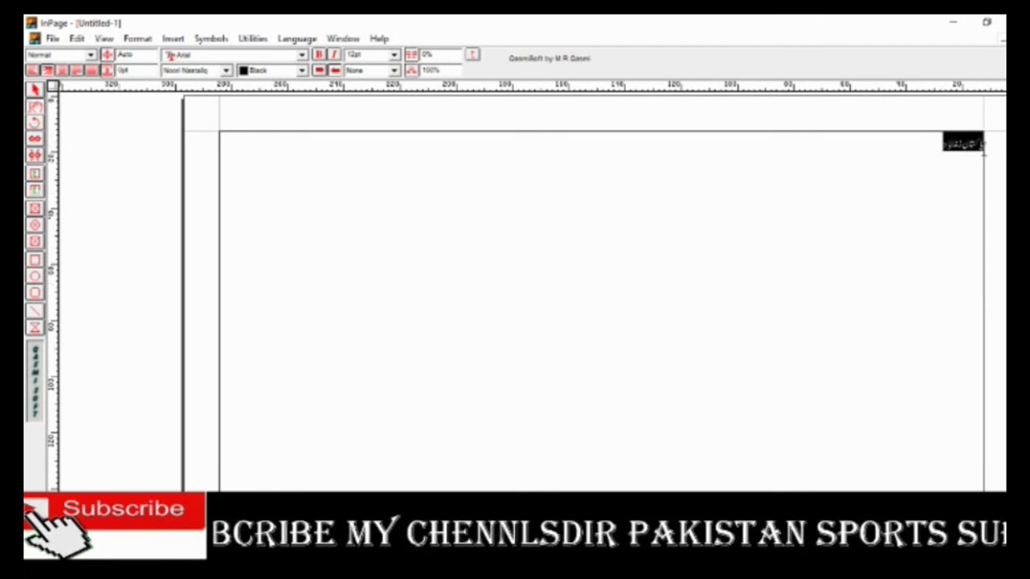
Make the Urdu phrase bold and enlarge it from 48pt to 60pt.
left_click(319, 54)
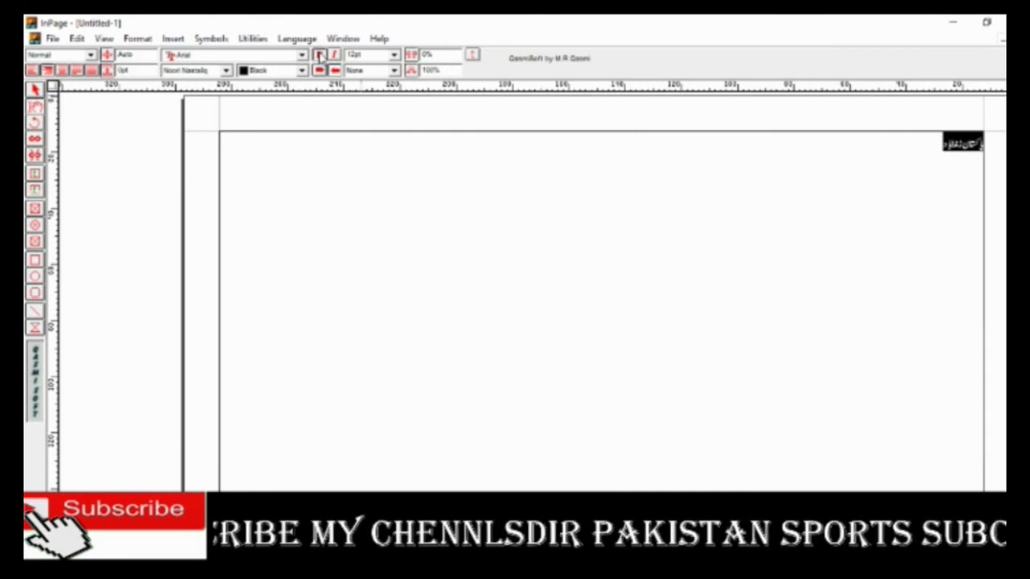
left_click(393, 54)
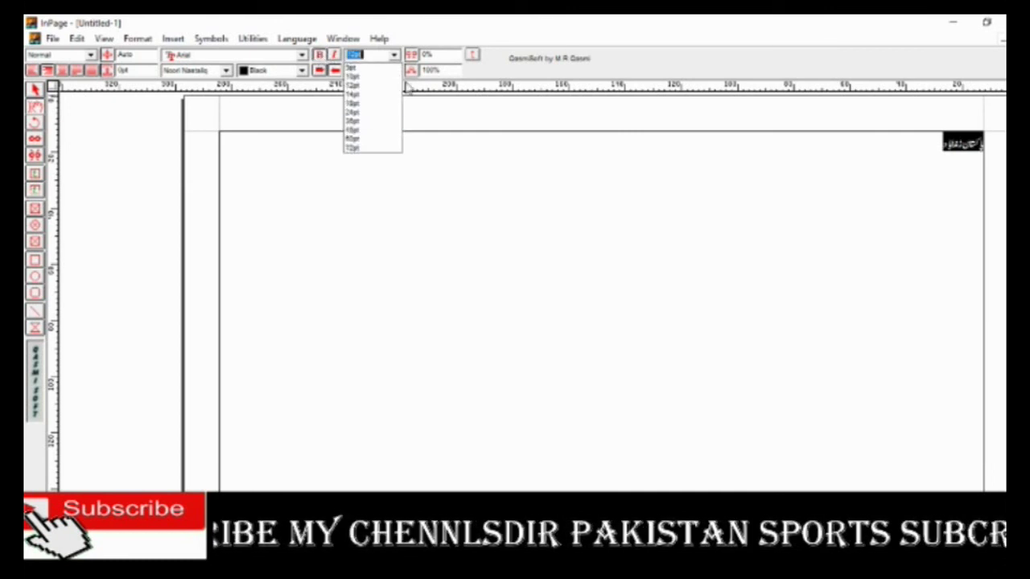
left_click(362, 134)
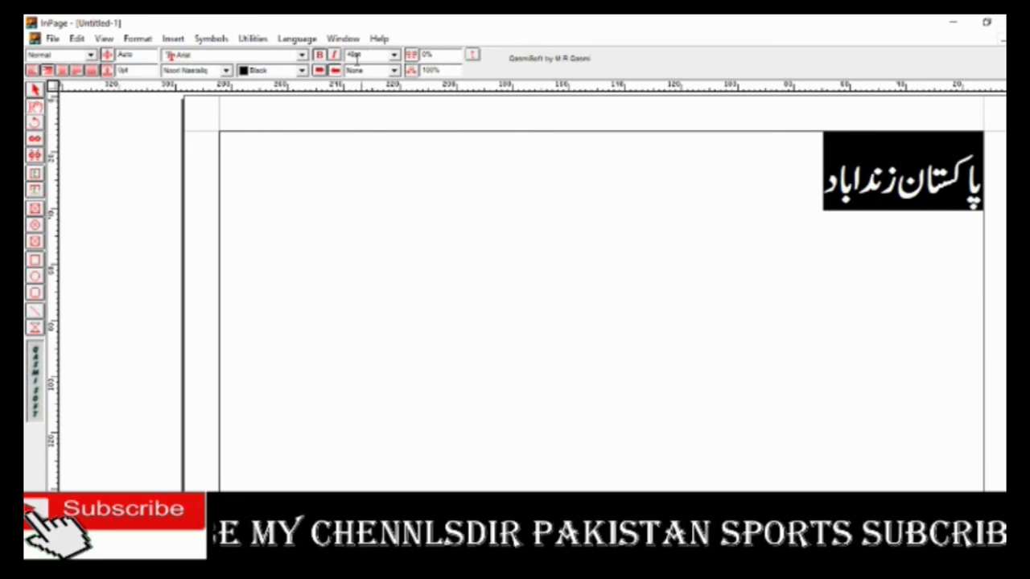
left_click(395, 55)
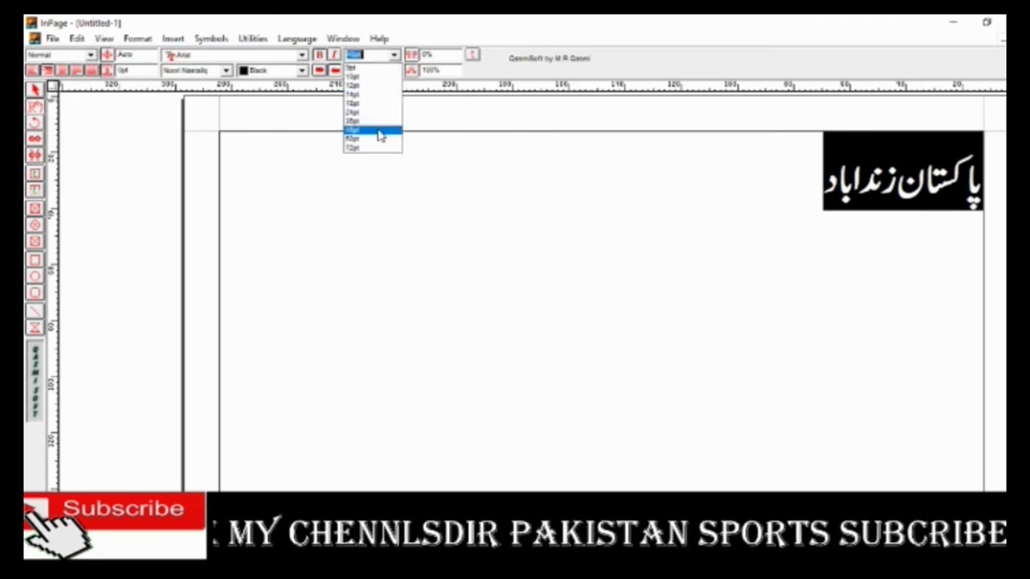
left_click(374, 143)
left_click(664, 224)
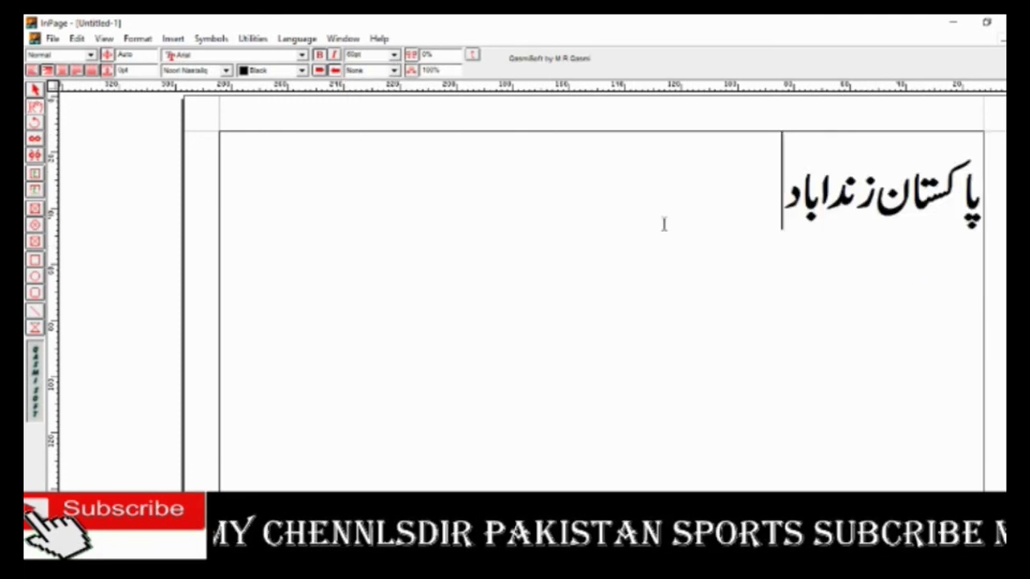
left_click_drag(784, 193, 982, 193)
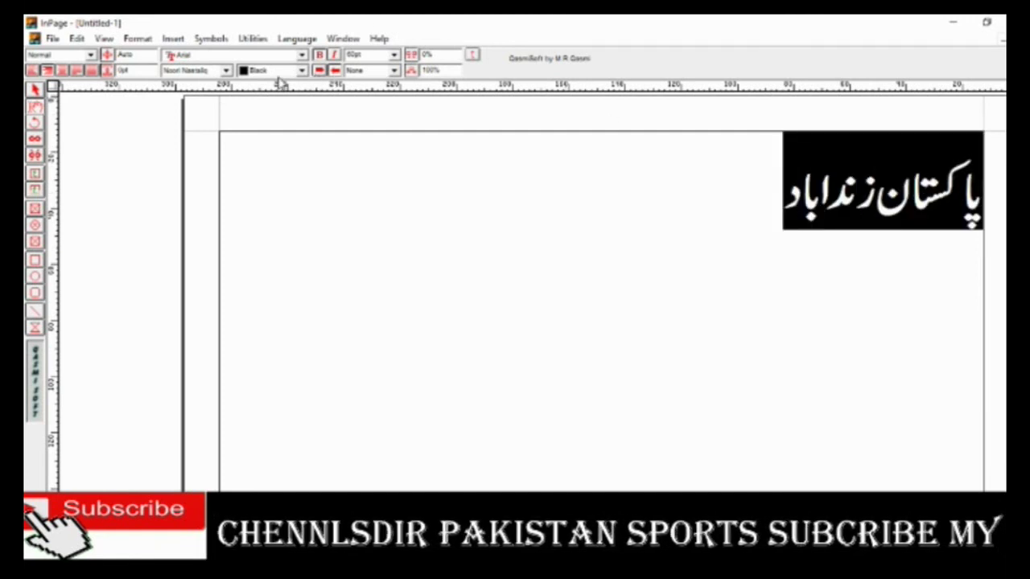
left_click(302, 70)
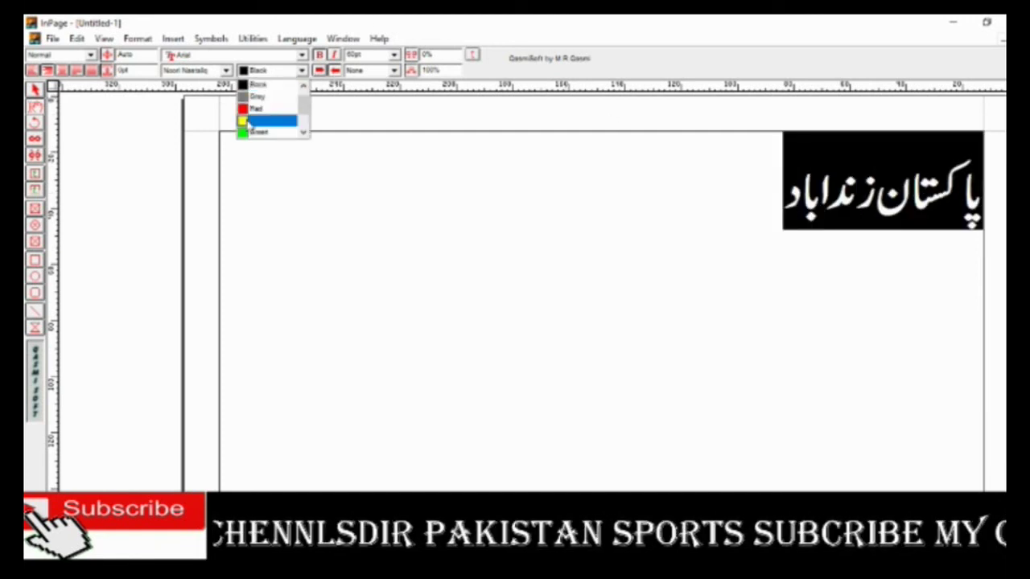
Try red, then blue, then magenta as the Urdu line's text colour.
left_click(257, 109)
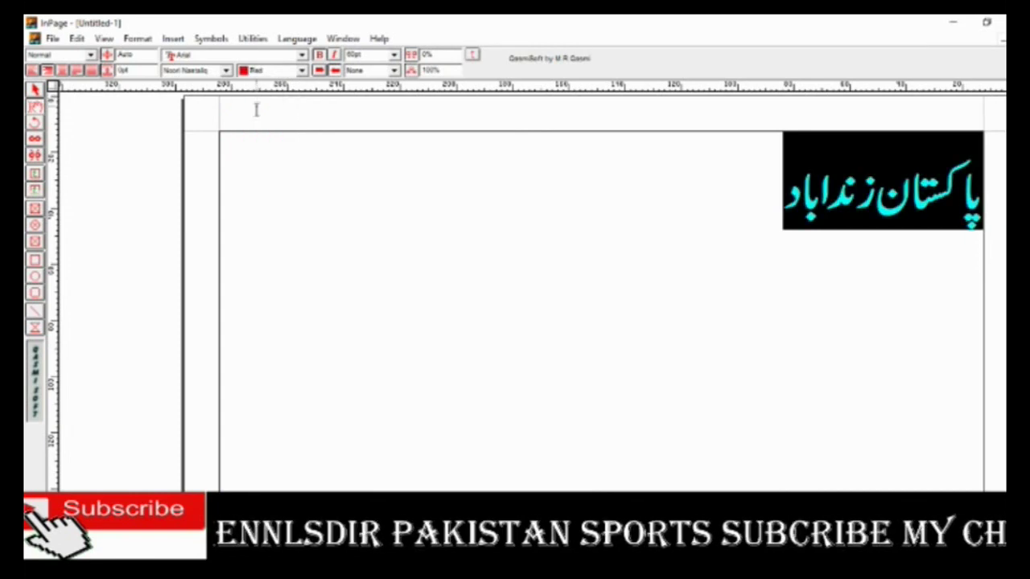
left_click(674, 217)
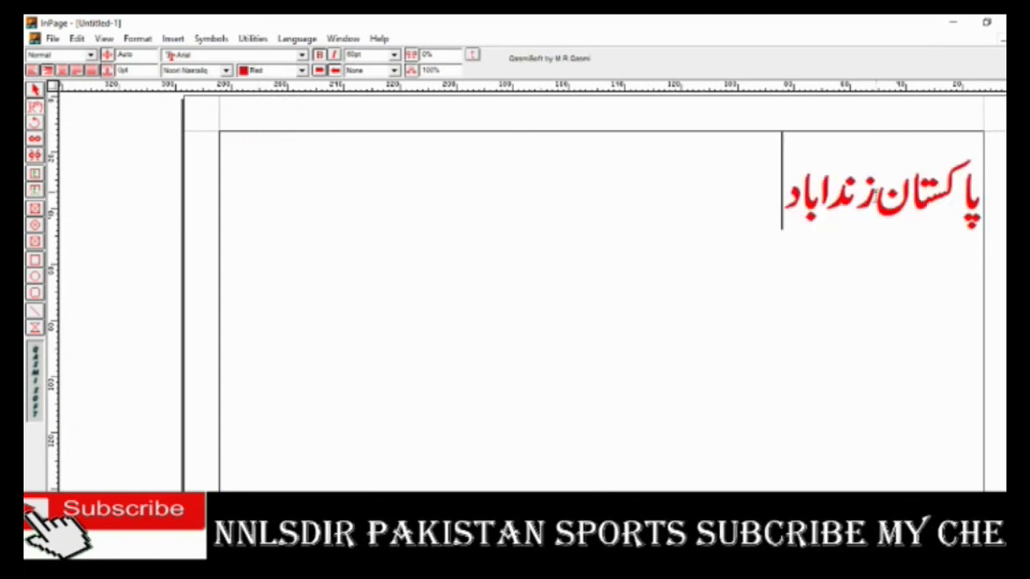
key("ctrl+a")
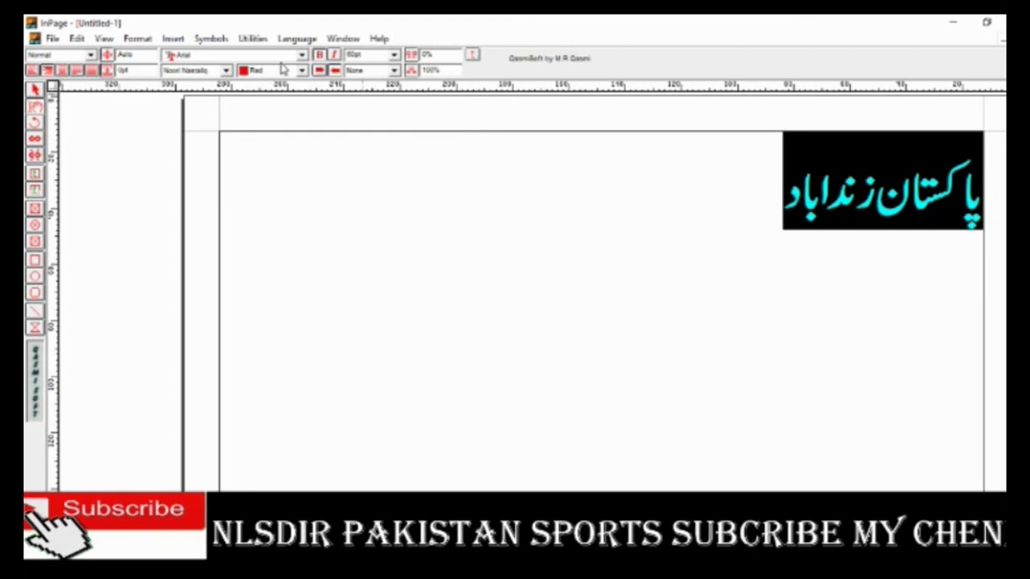
left_click(303, 71)
left_click(268, 122)
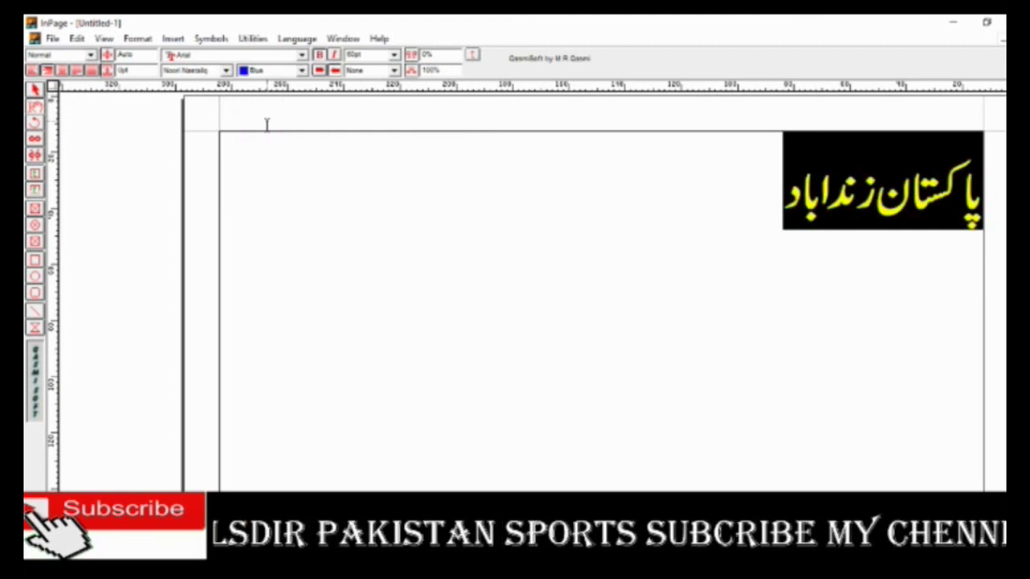
left_click(522, 193)
left_click_drag(784, 193, 983, 193)
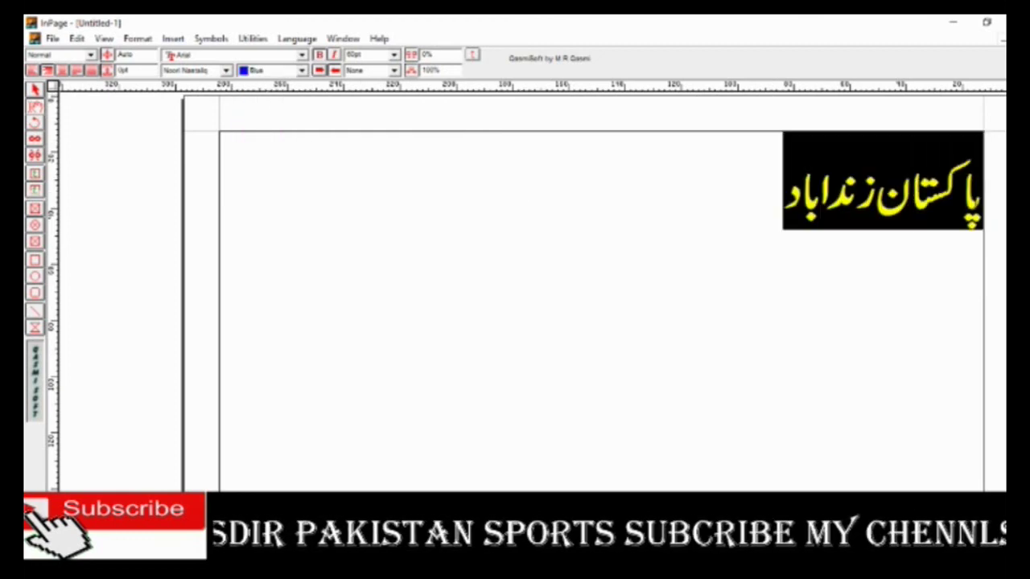
left_click(302, 71)
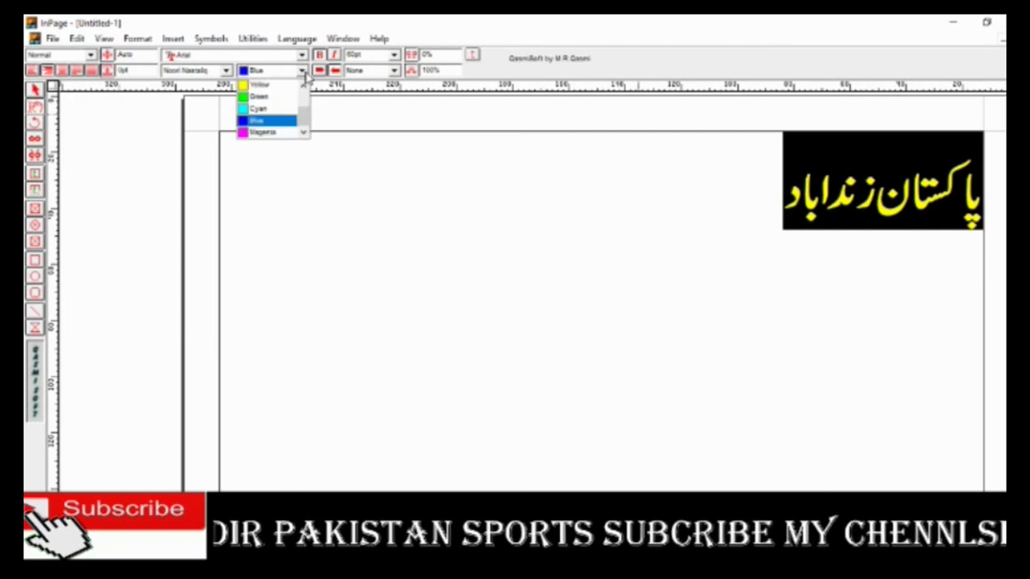
left_click(263, 132)
left_click(383, 177)
Colour the whole Urdu line Green and confirm Green is kept.
key("shift+Right")
key("shift+Right")
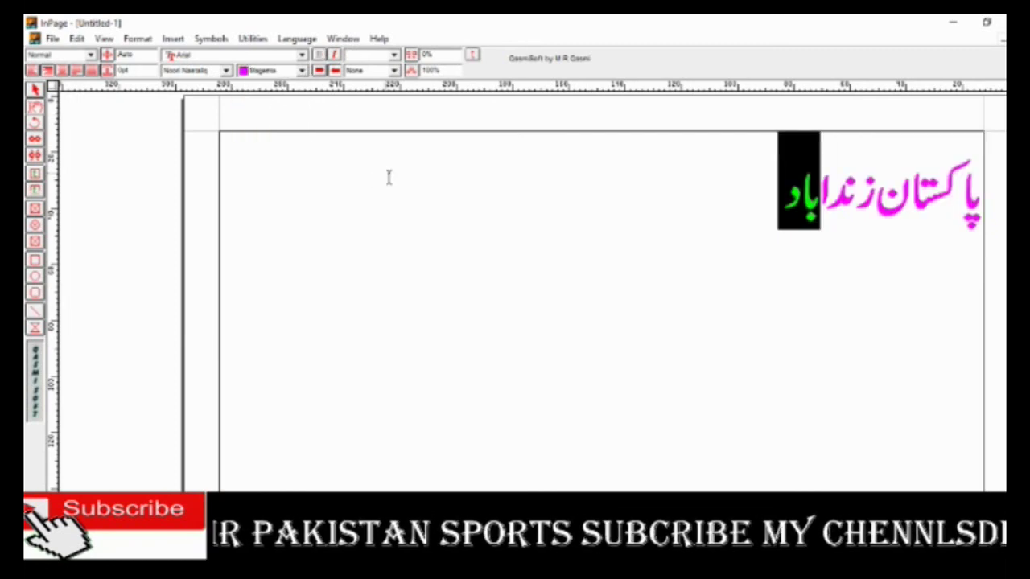
key("ctrl+a")
left_click(303, 71)
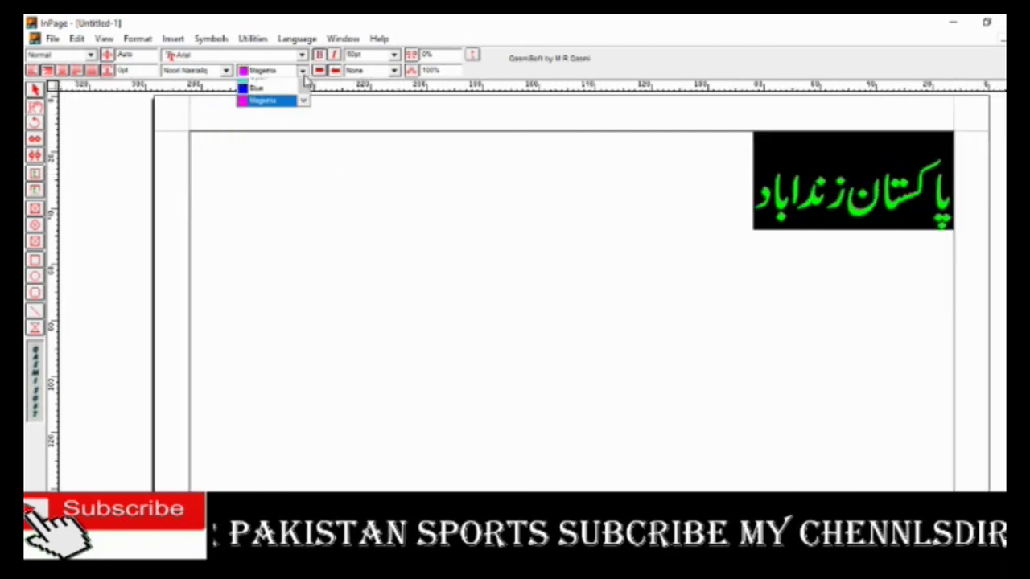
left_click(255, 206)
left_click_drag(753, 197, 883, 197)
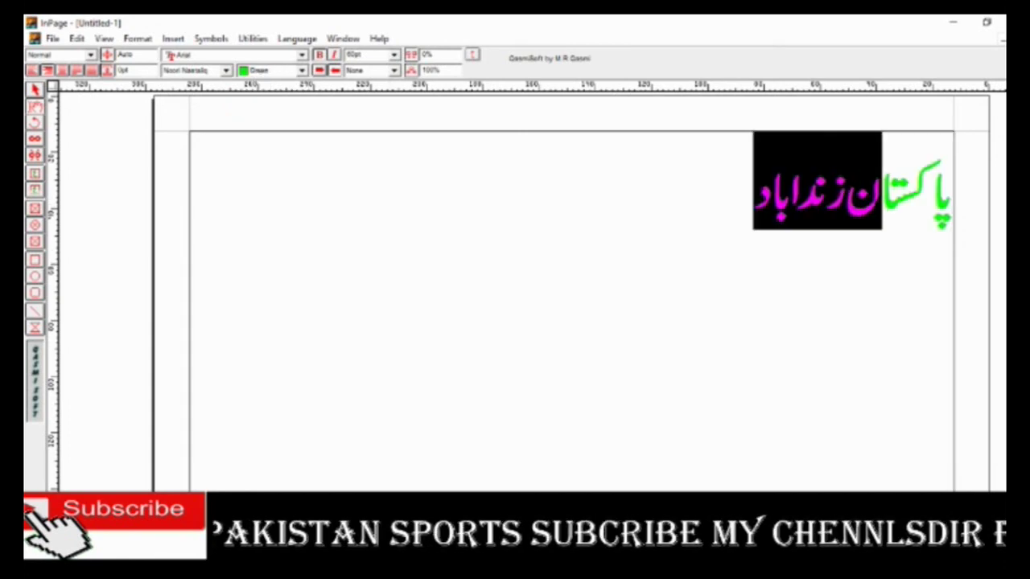
left_click(754, 197)
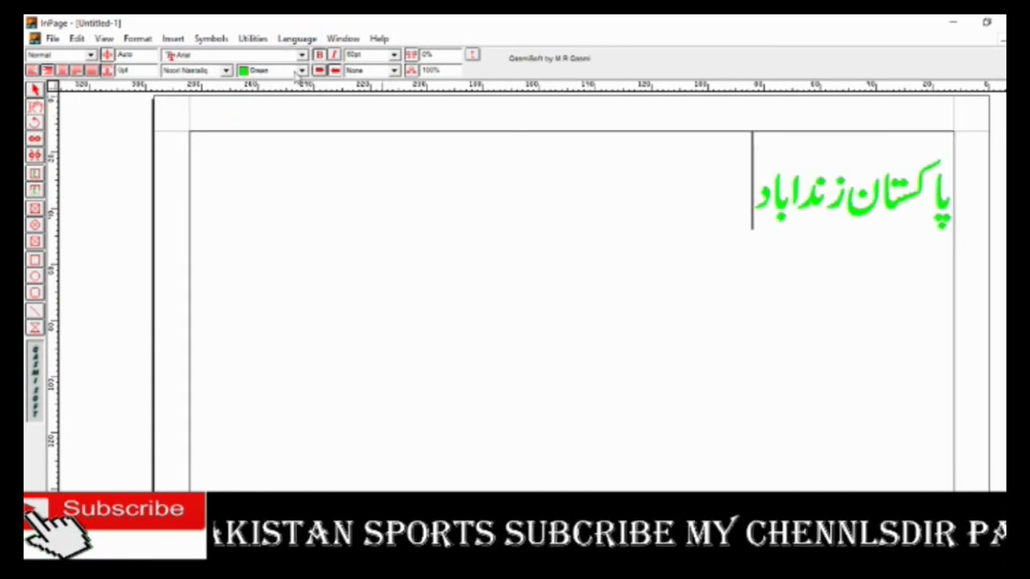
left_click(301, 71)
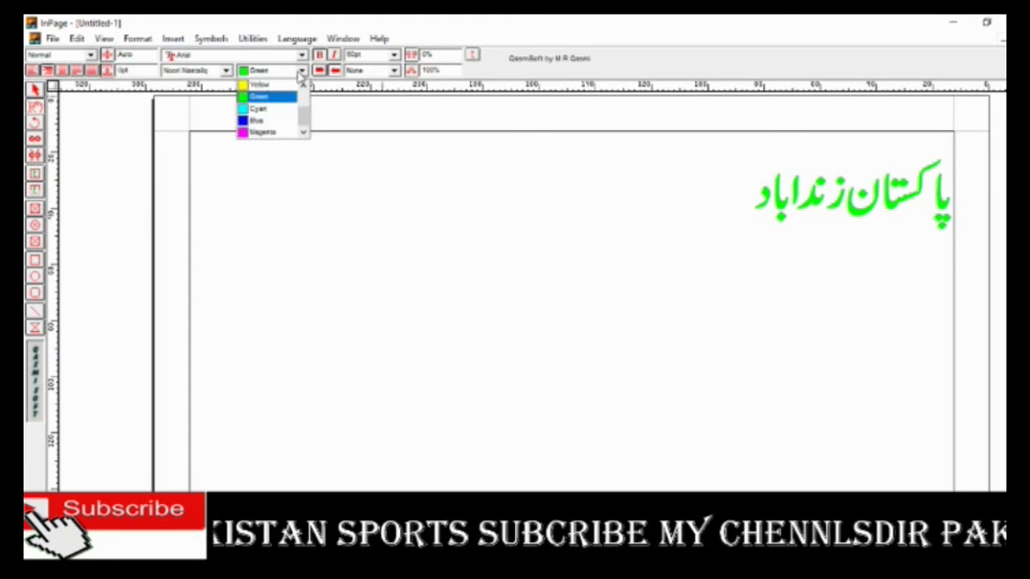
left_click(274, 95)
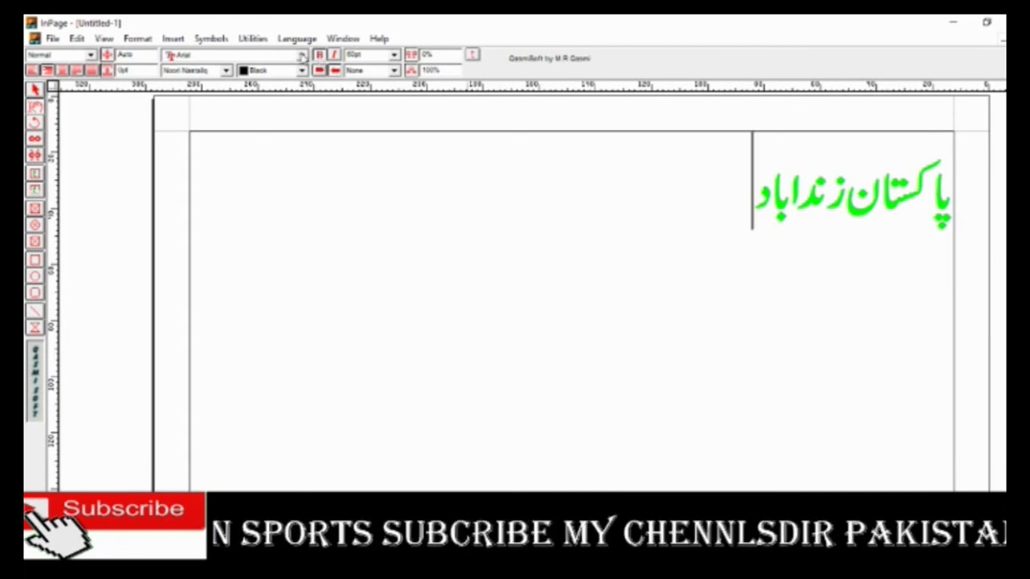
left_click(302, 55)
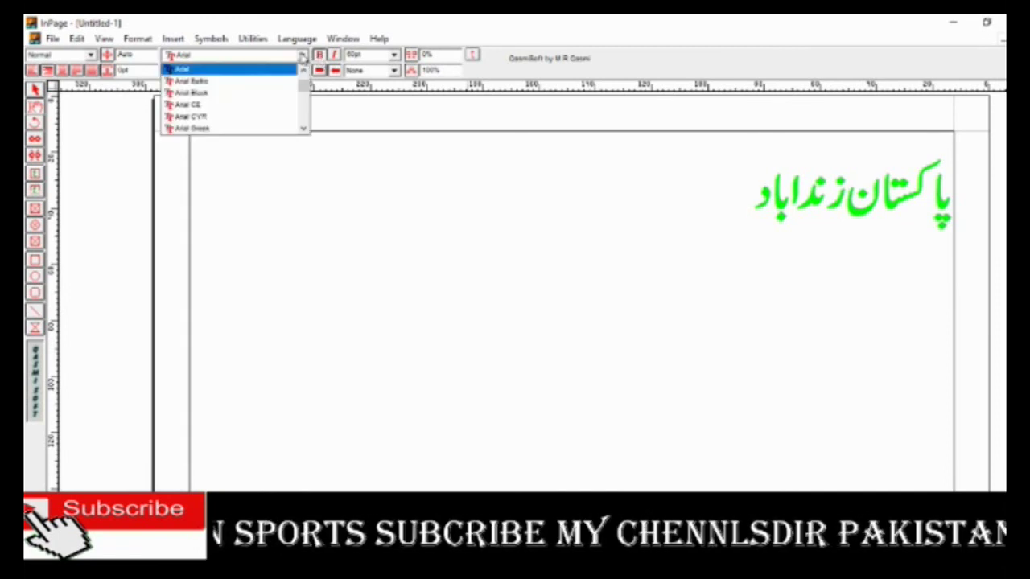
Apply an @-prefixed font from the font list to the whole Urdu line.
left_click_drag(790, 201, 754, 201)
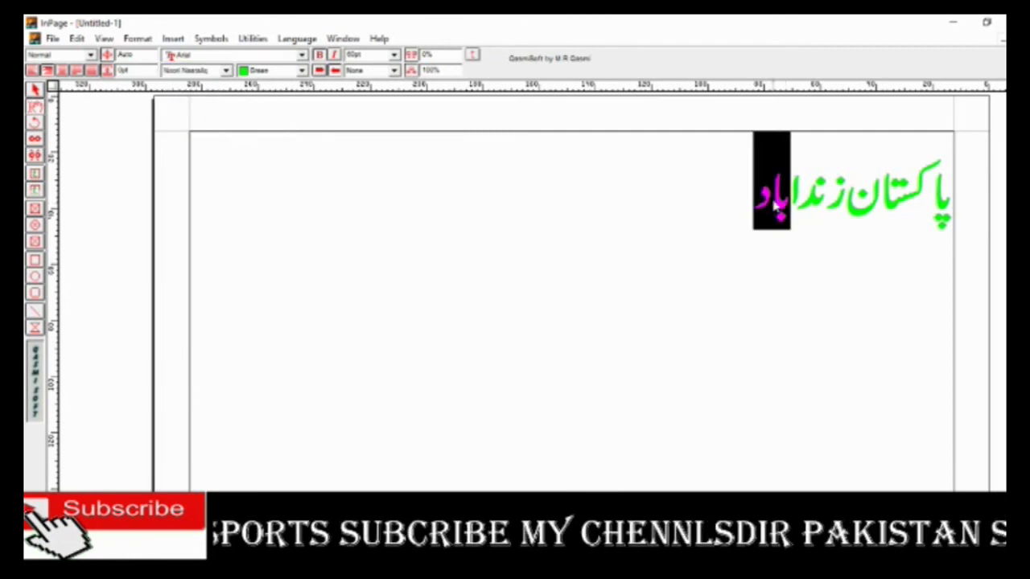
key("ctrl+a")
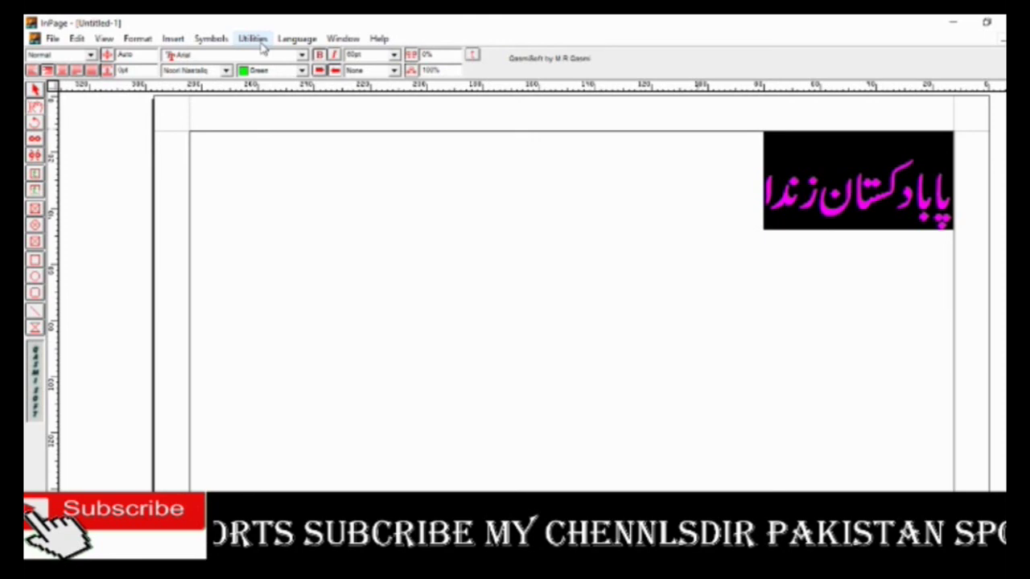
left_click(182, 54)
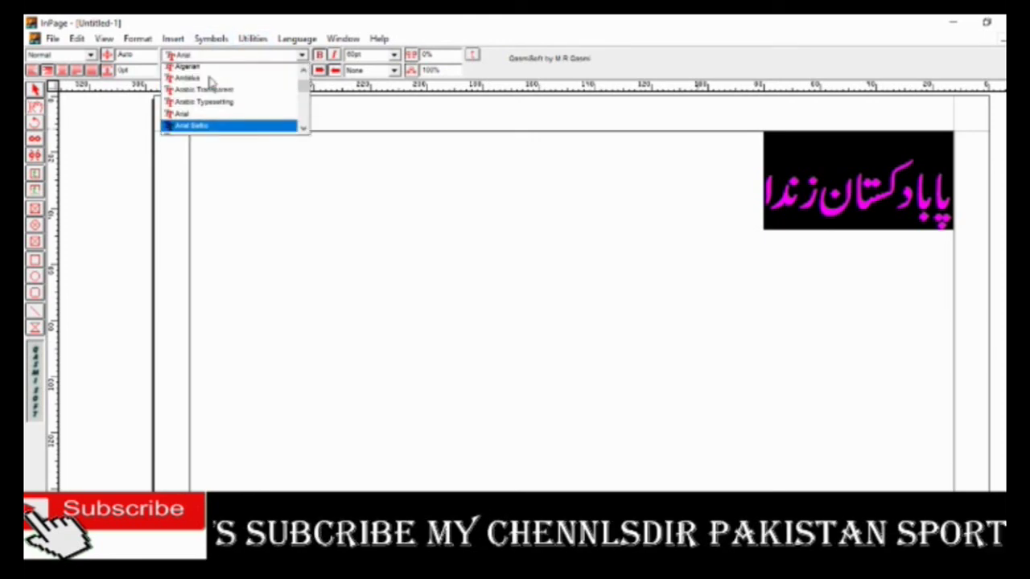
scroll(210, 79, "up", 5)
left_click(211, 73)
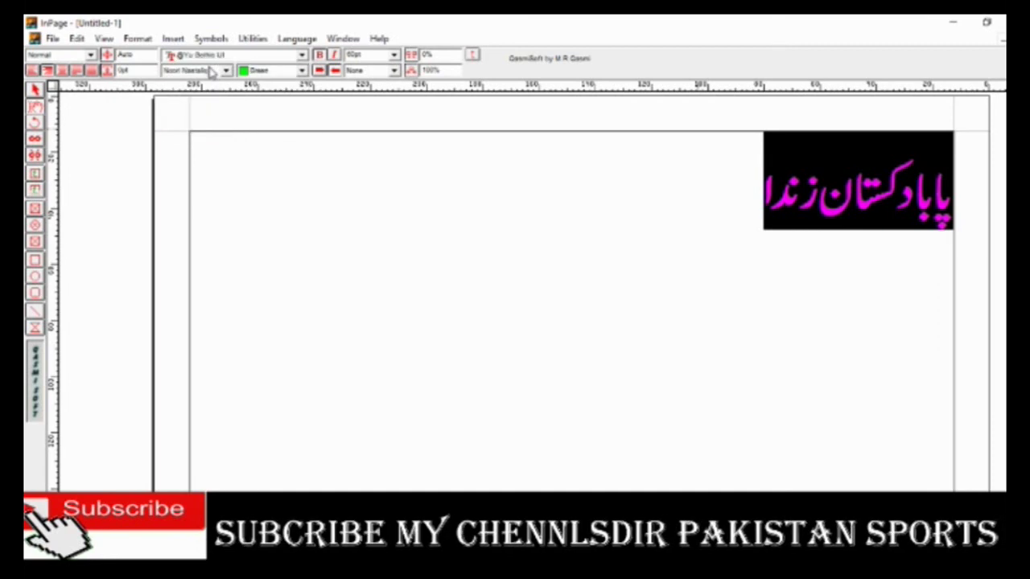
left_click(398, 242)
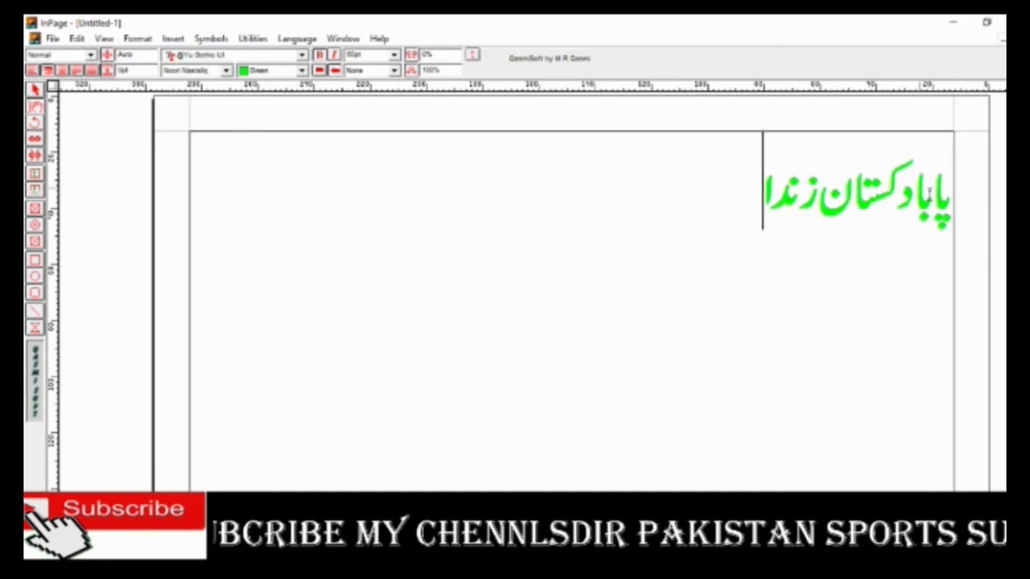
Delete the misplaced letters near the line's start and retype باد at its end.
left_click_drag(931, 195, 914, 195)
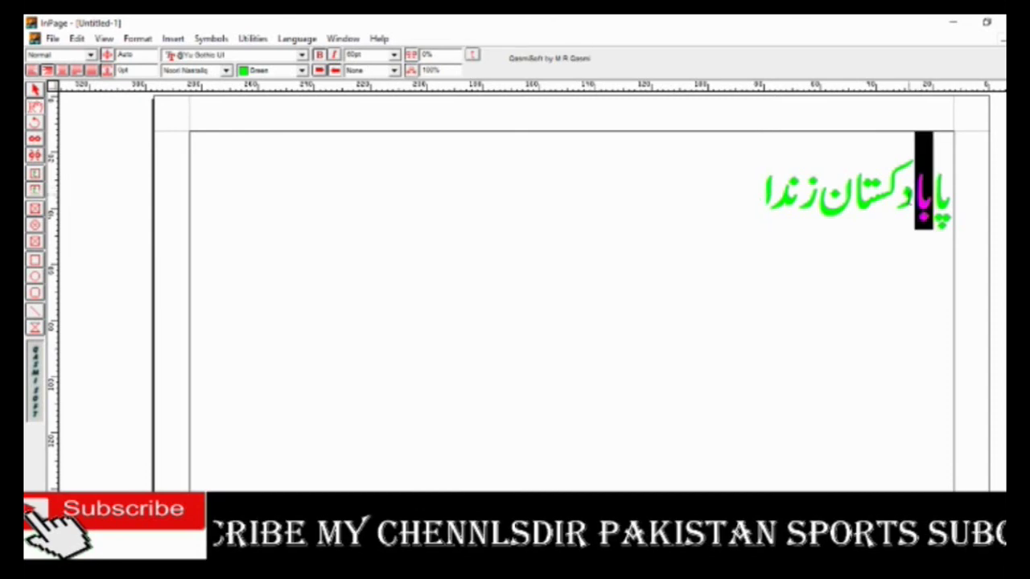
key("shift+Left")
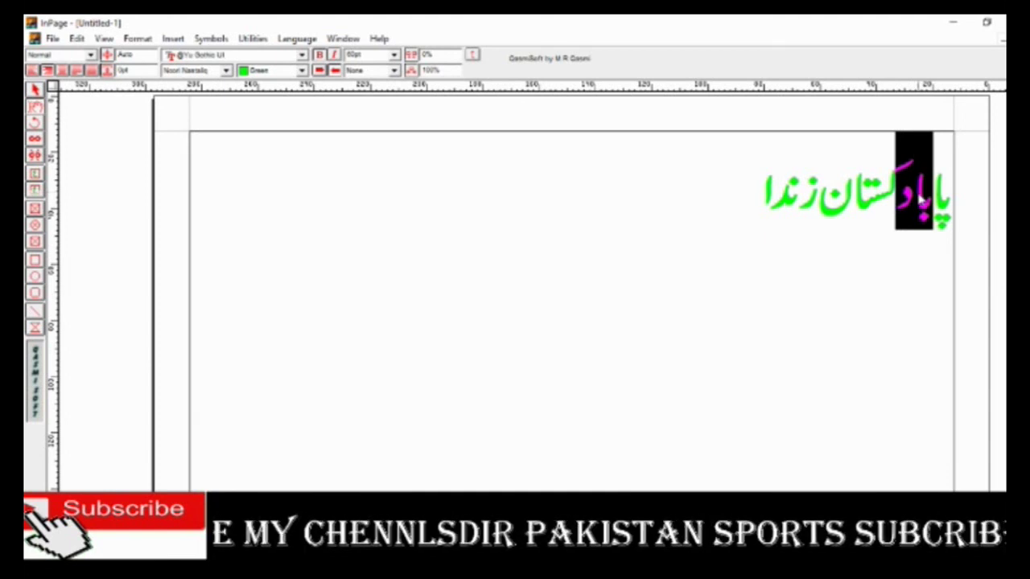
key("BackSpace")
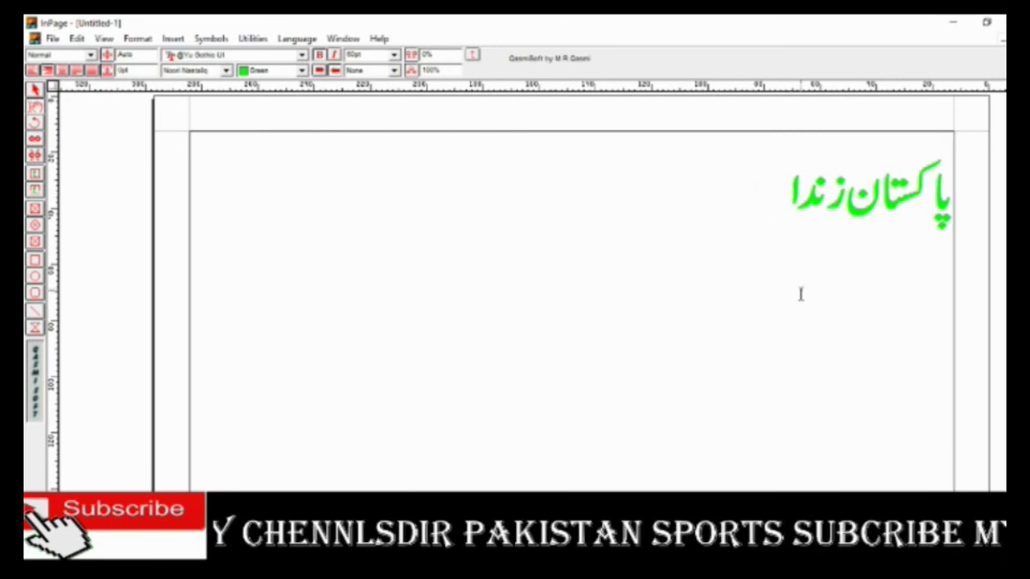
type("ب")
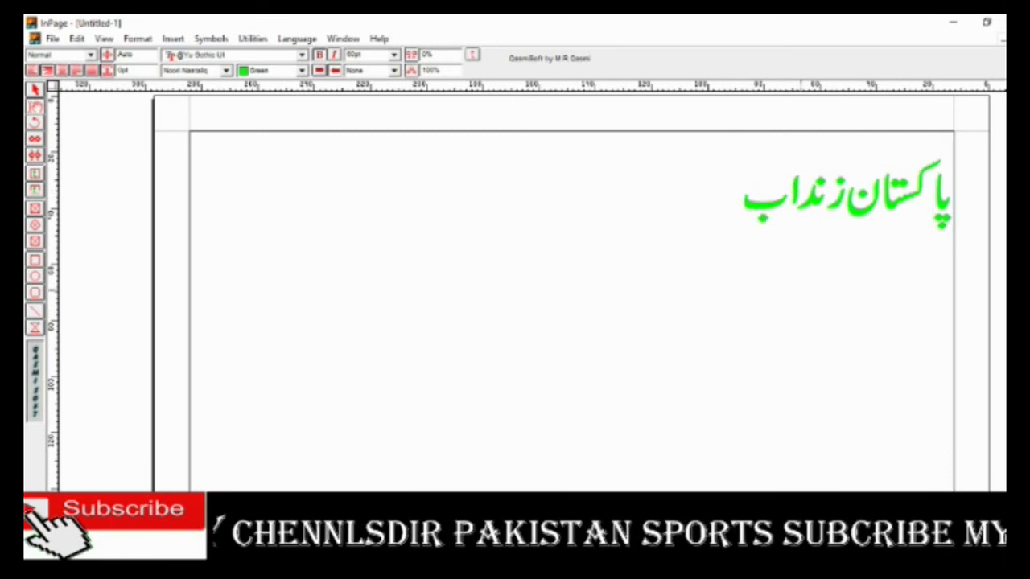
type("اد")
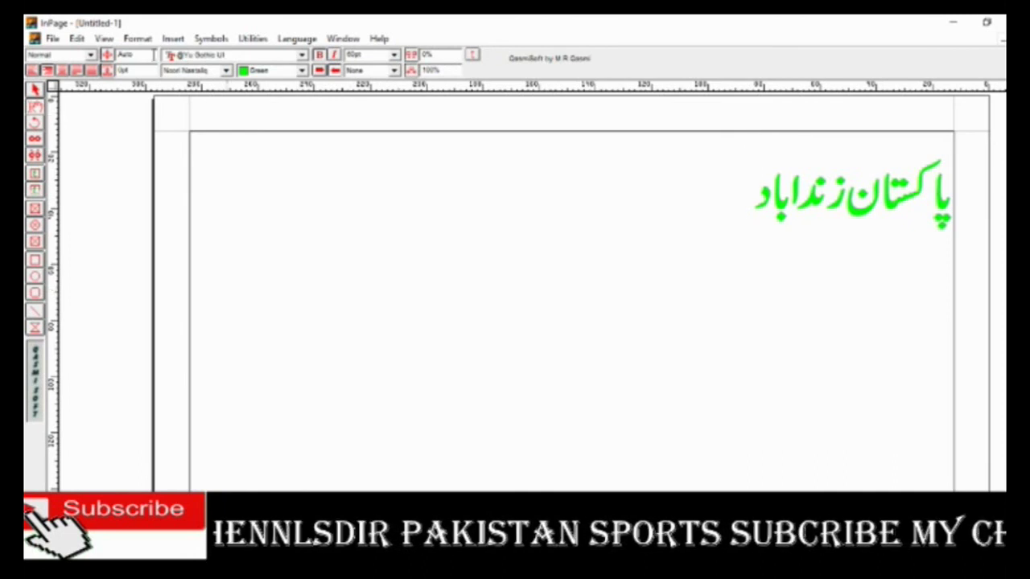
left_click(52, 39)
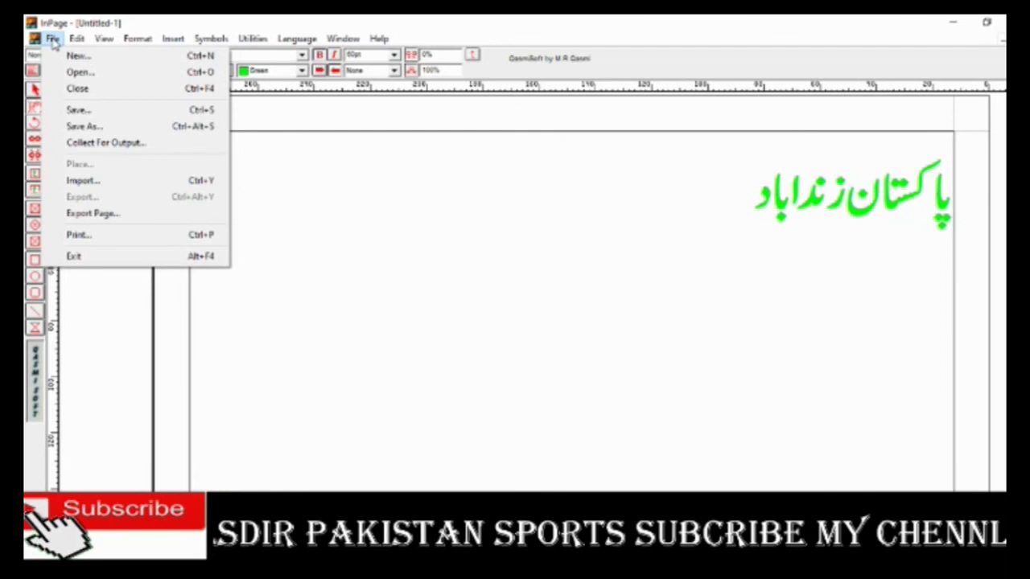
Start Export As Picture and choose the Recorded Videos folder as the destination.
left_click(88, 213)
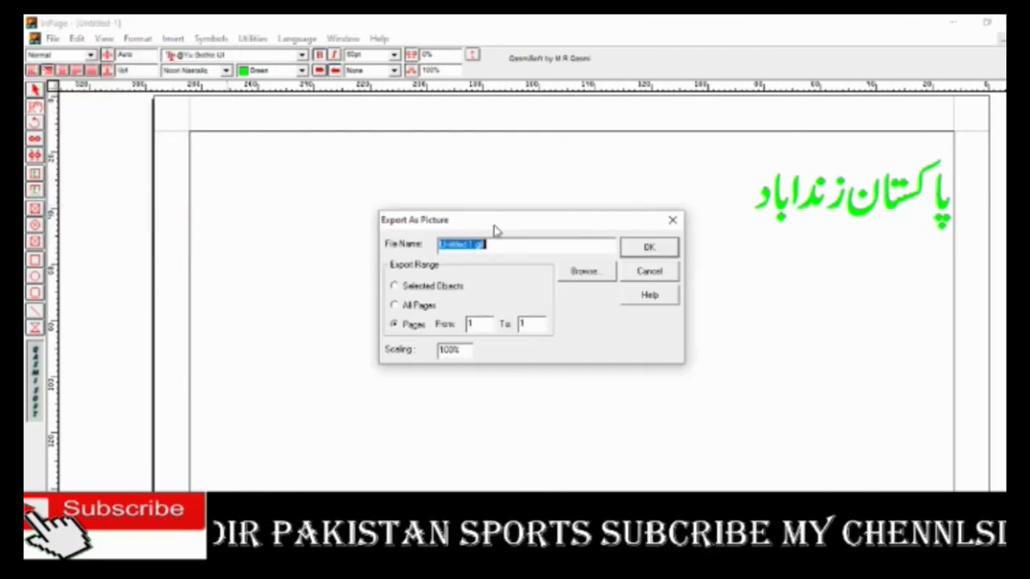
left_click(585, 271)
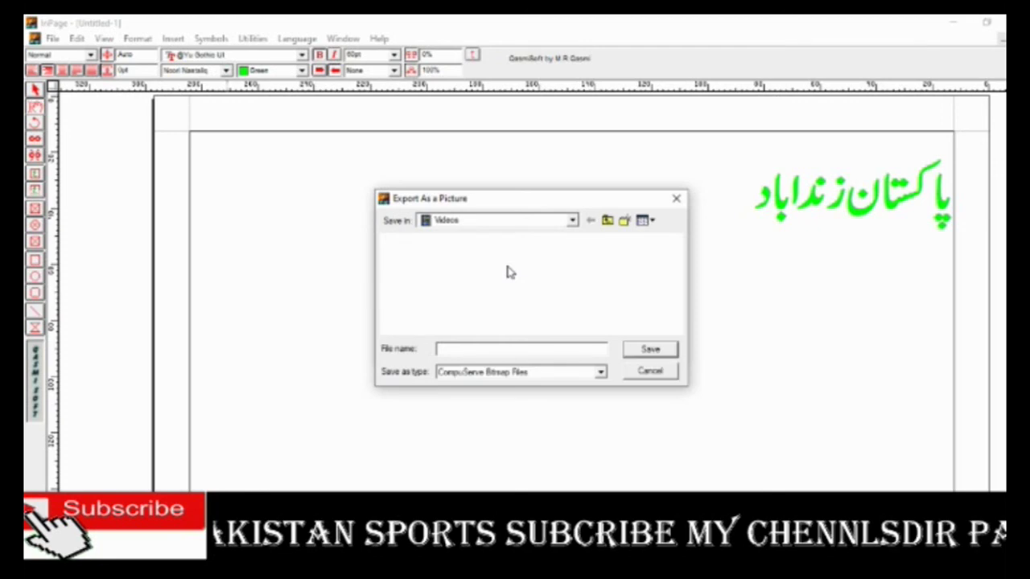
left_click(574, 226)
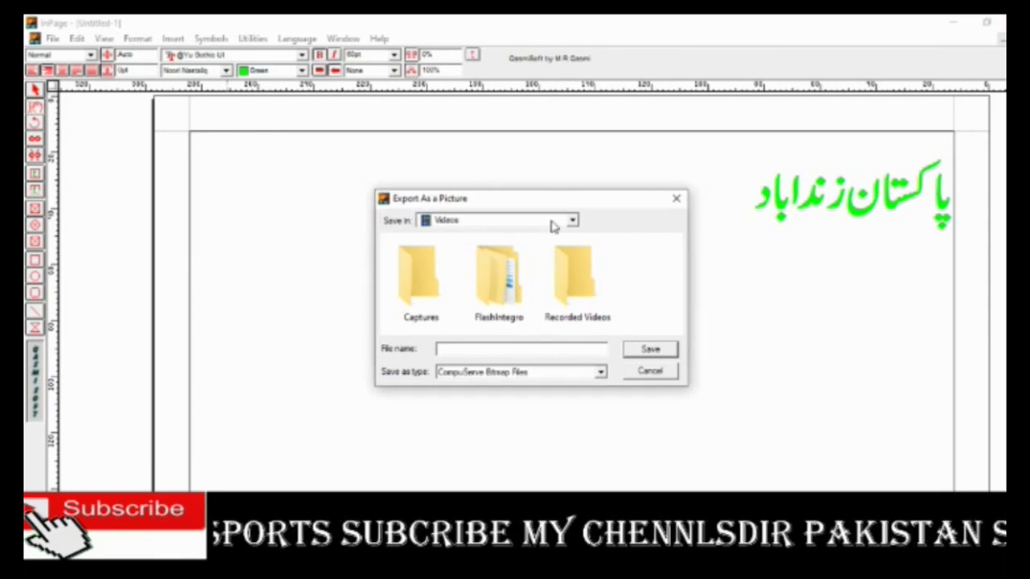
left_click(590, 291)
Name the export pak, choose Encapsulated PostScript format, and run the export.
left_click(506, 349)
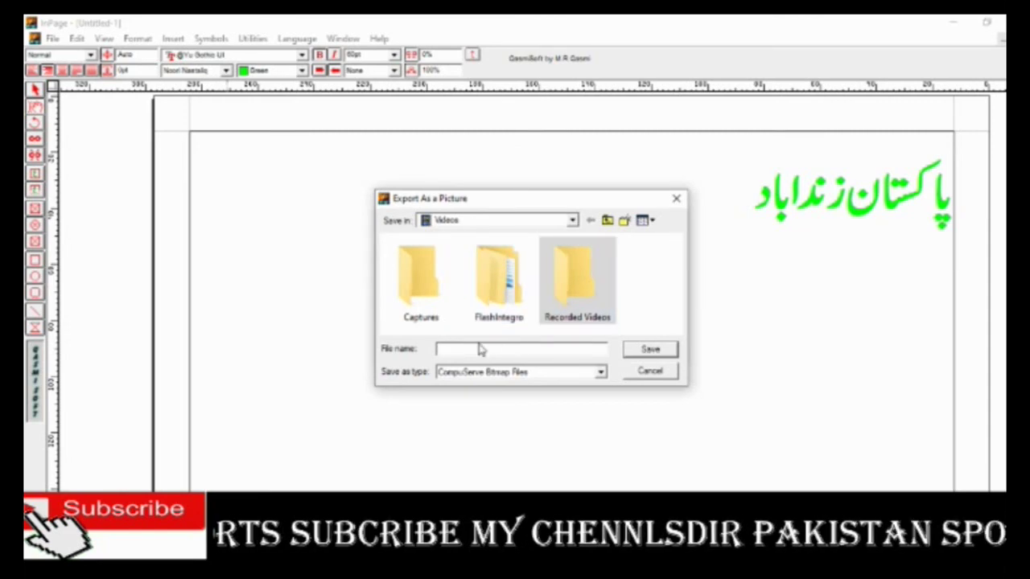
type("r")
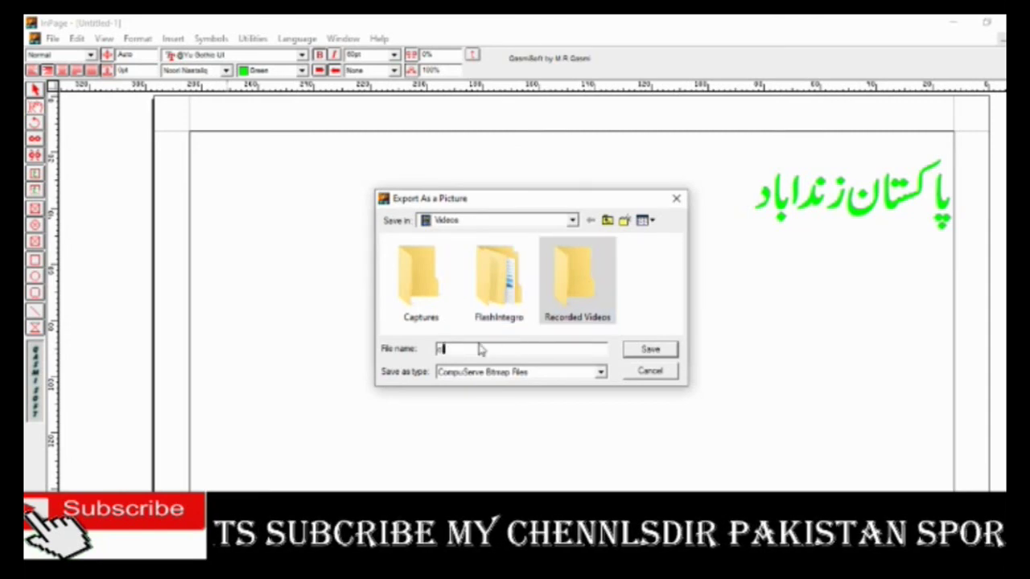
type("p")
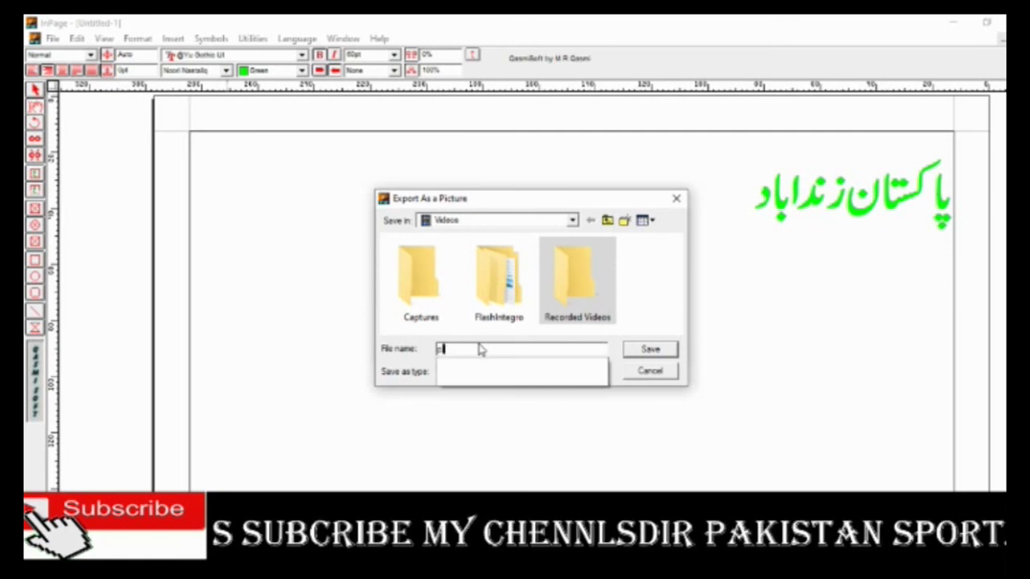
type("a")
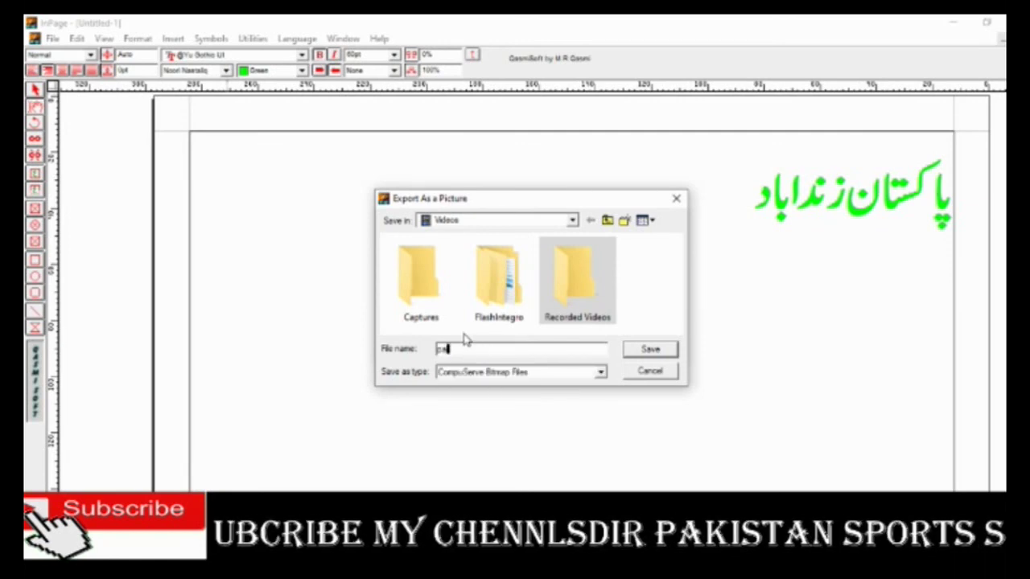
type("k")
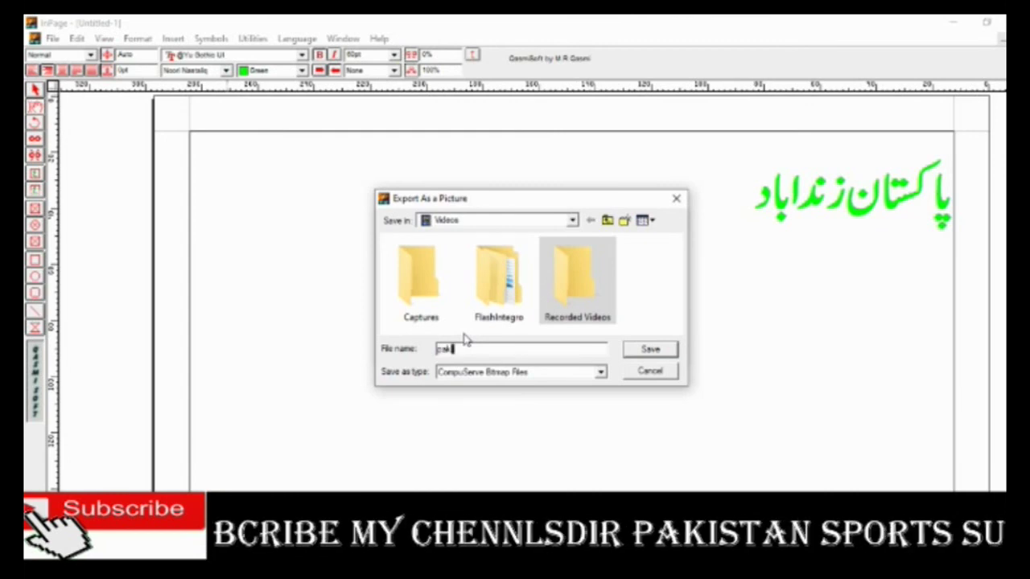
left_click(558, 372)
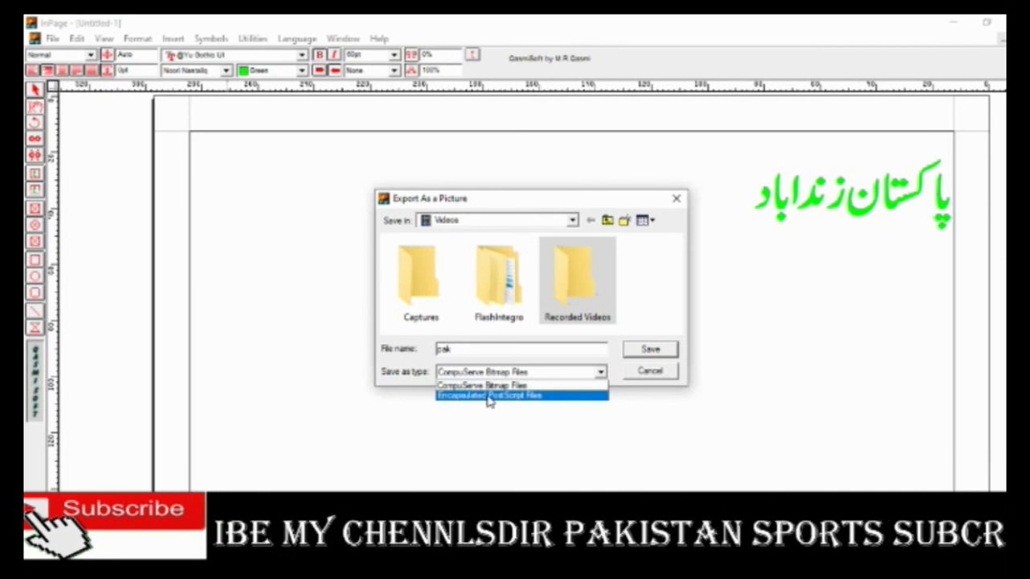
left_click(485, 397)
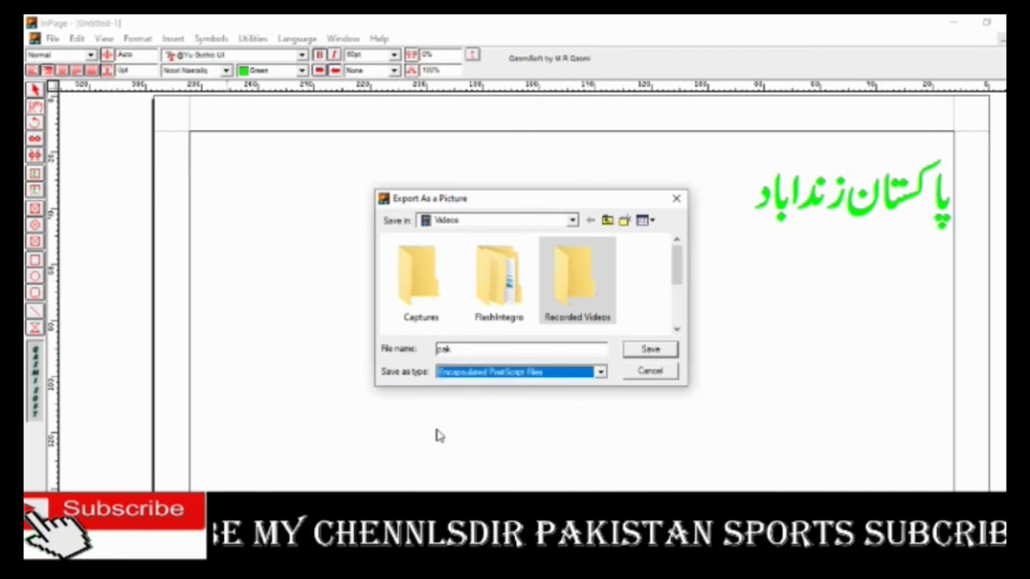
left_click(645, 349)
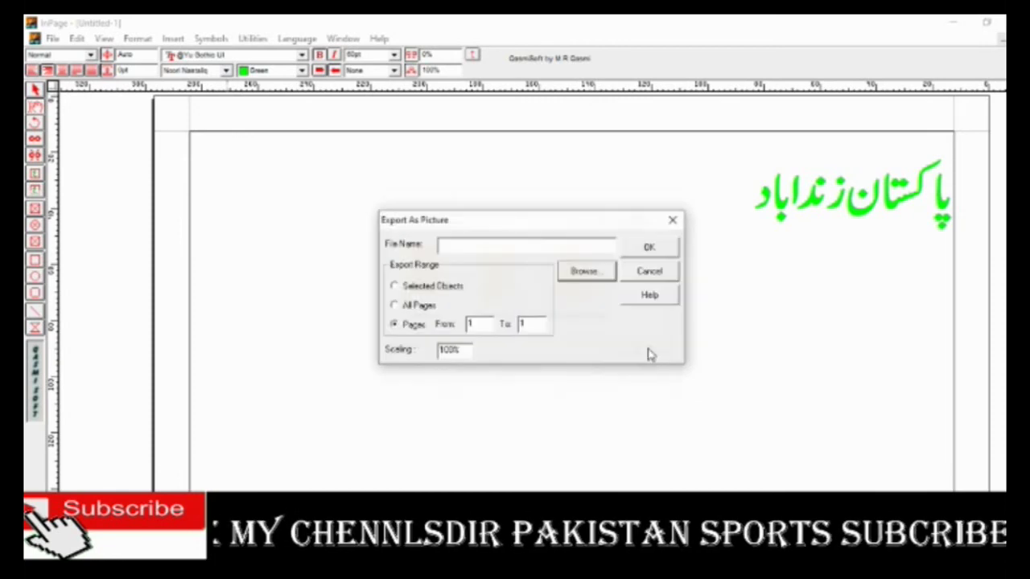
left_click(651, 249)
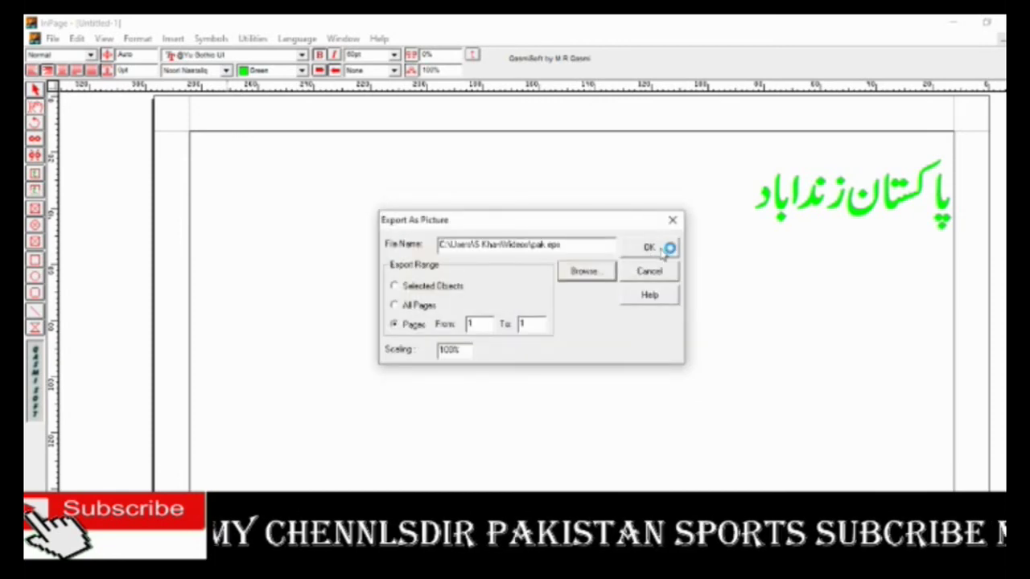
Close InPage, minimize Photoshop and bring up the Start menu.
left_click(949, 24)
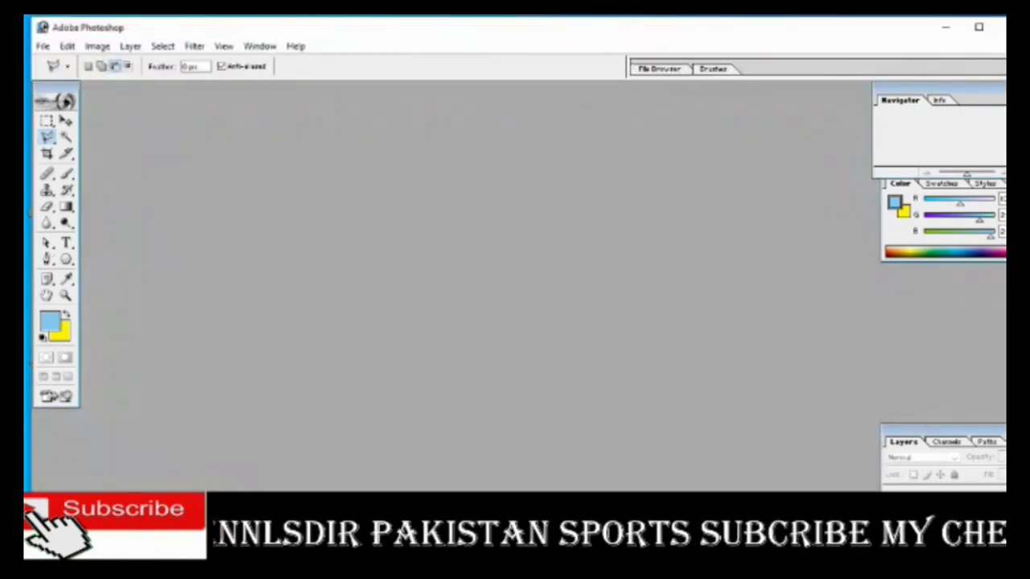
left_click(947, 29)
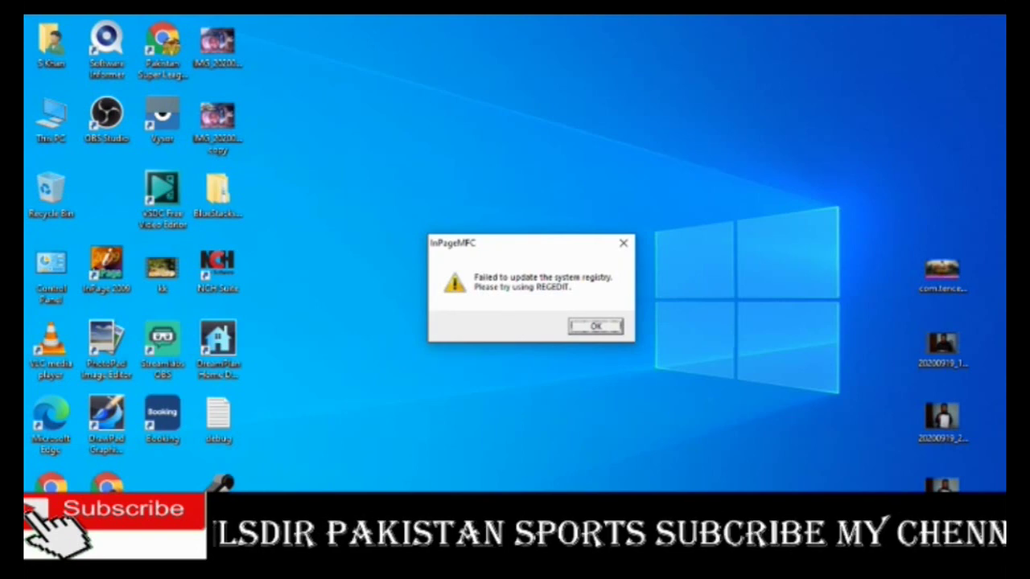
left_click(40, 510)
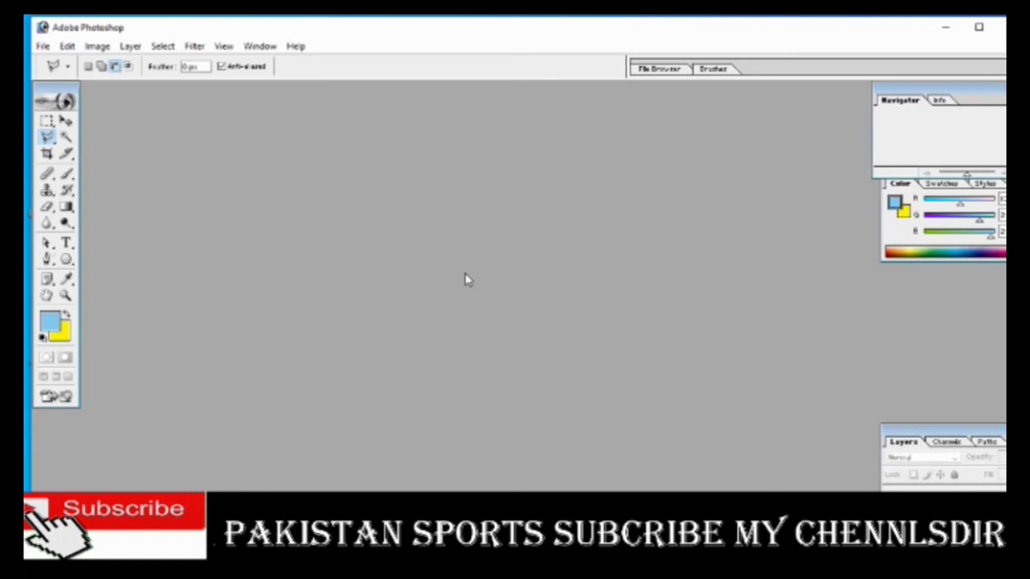
double_click(465, 279)
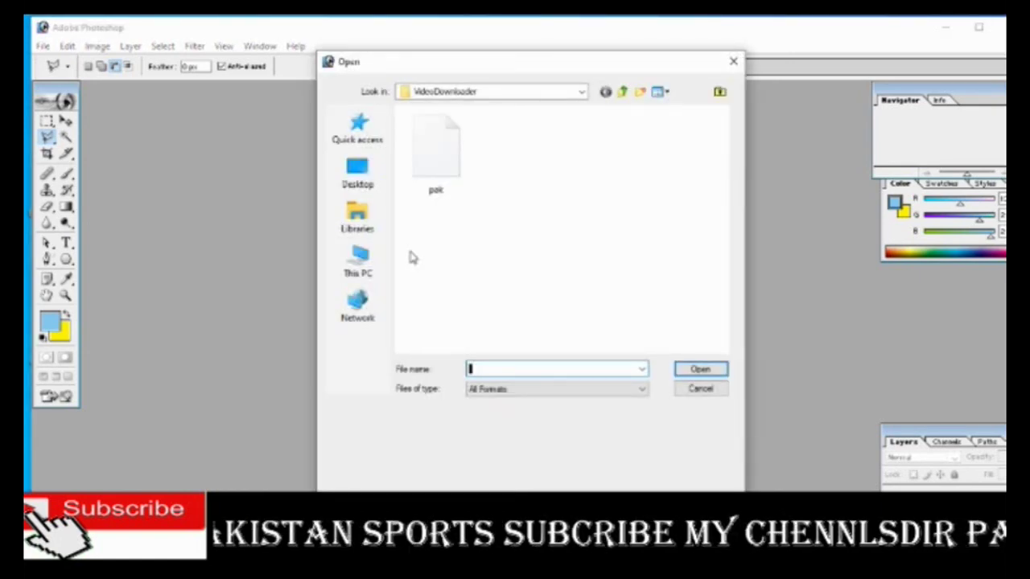
left_click(733, 62)
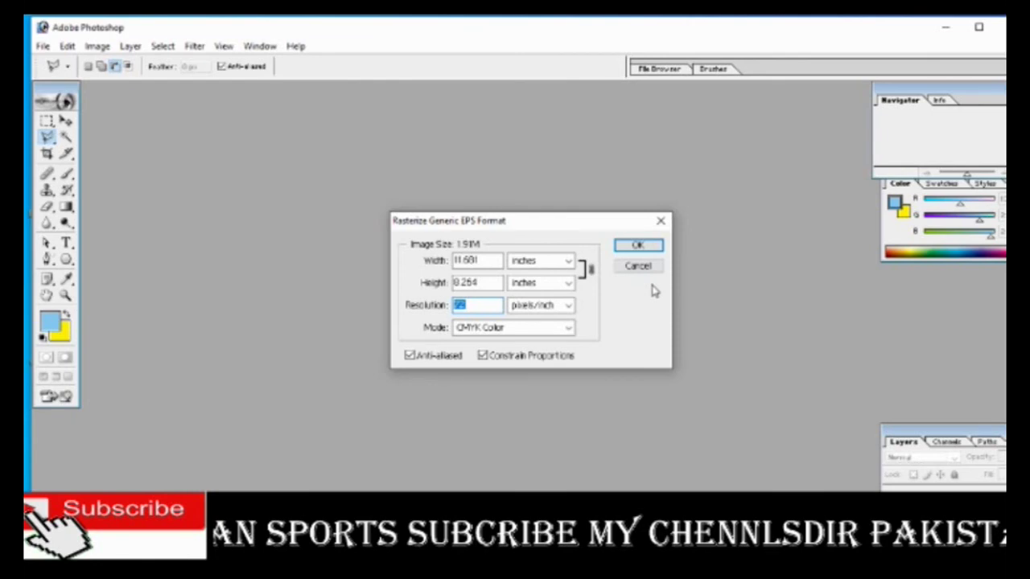
left_click(637, 245)
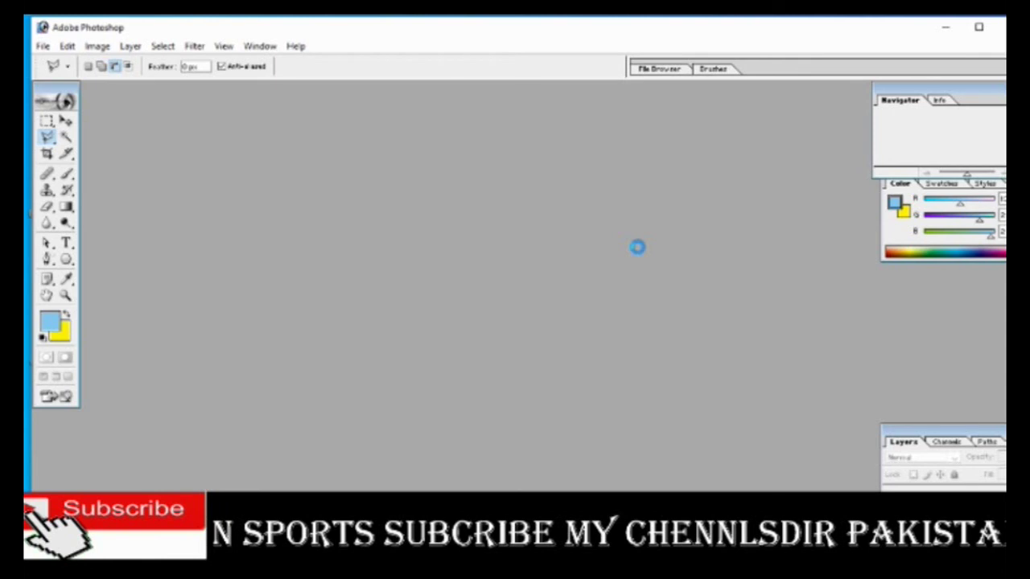
double_click(464, 244)
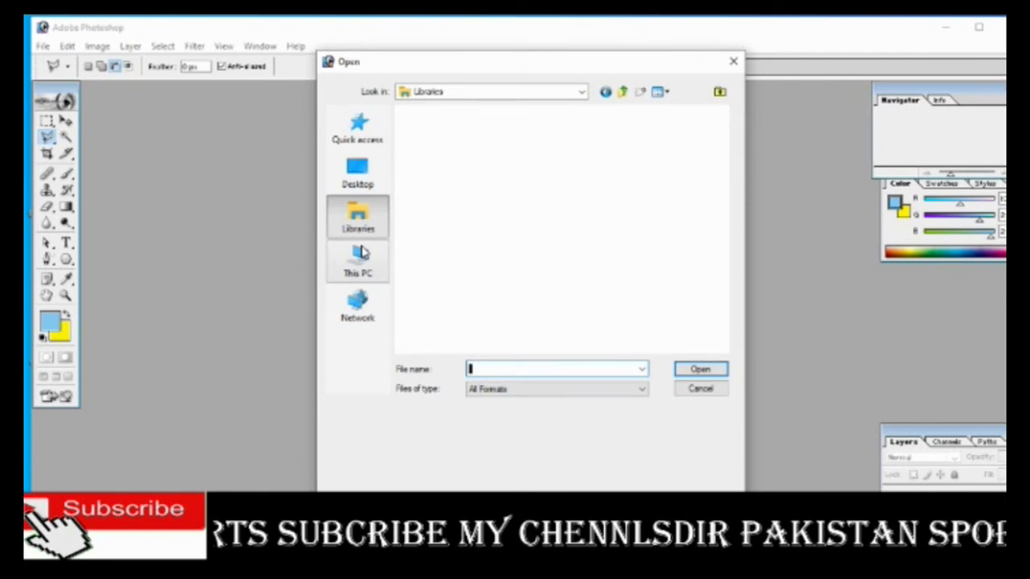
Browse This PC to the Videos folder and open pak.eps in Photoshop.
left_click(359, 256)
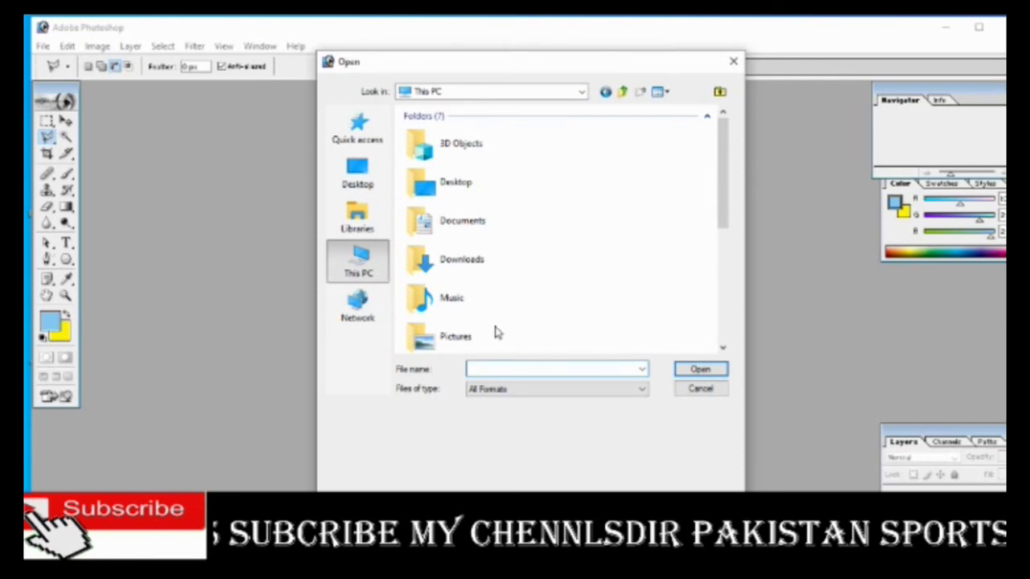
scroll(496, 199, "down", 3)
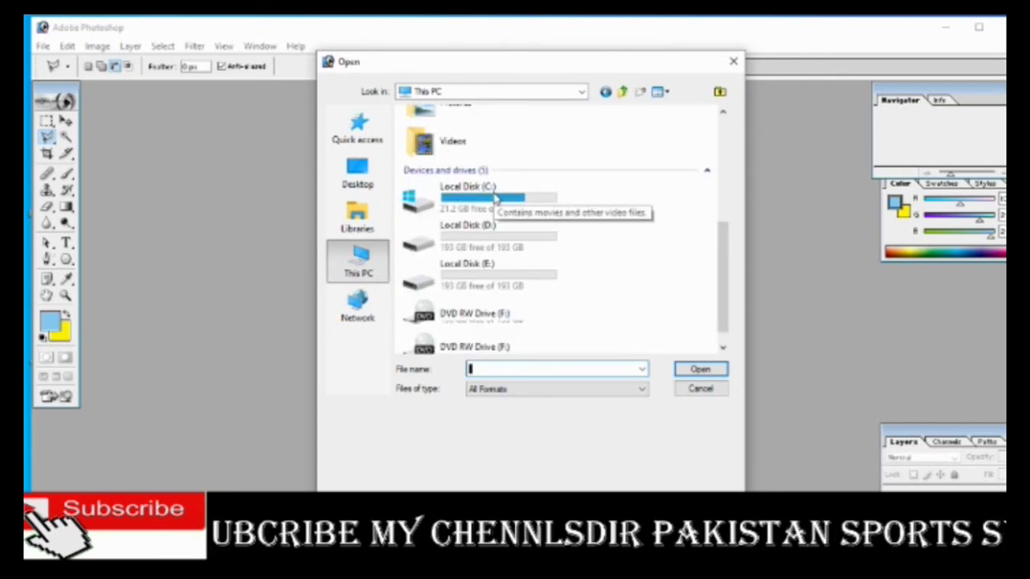
key("BackSpace")
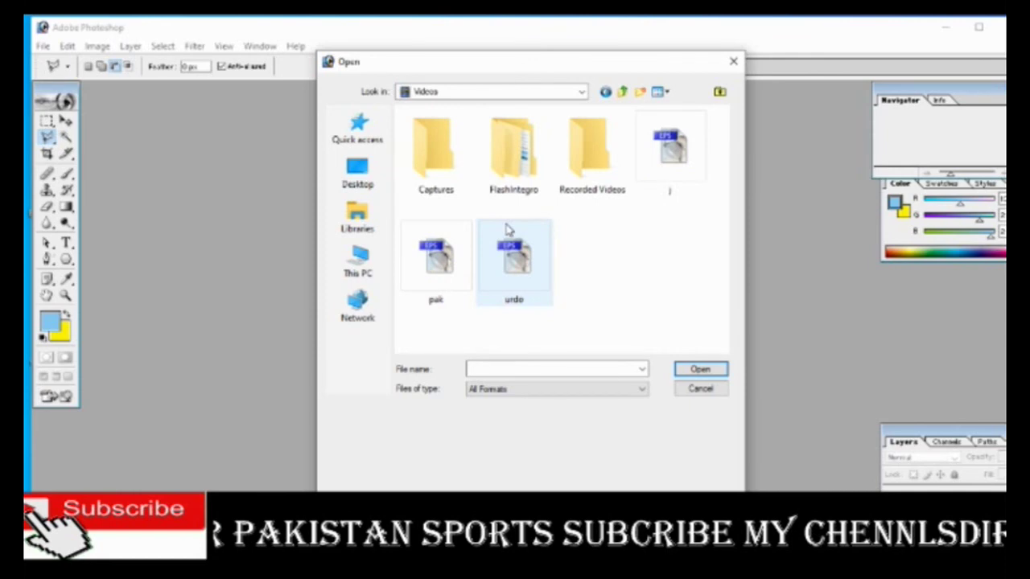
double_click(509, 241)
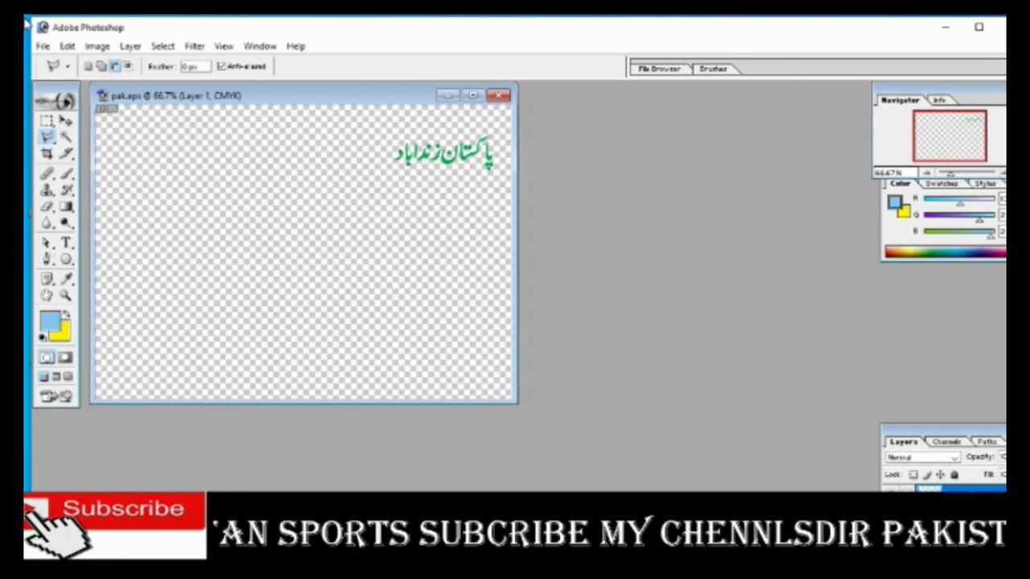
Create a white 7 × 5 inch document and enlarge the green Urdu text across its width.
key("ctrl+n")
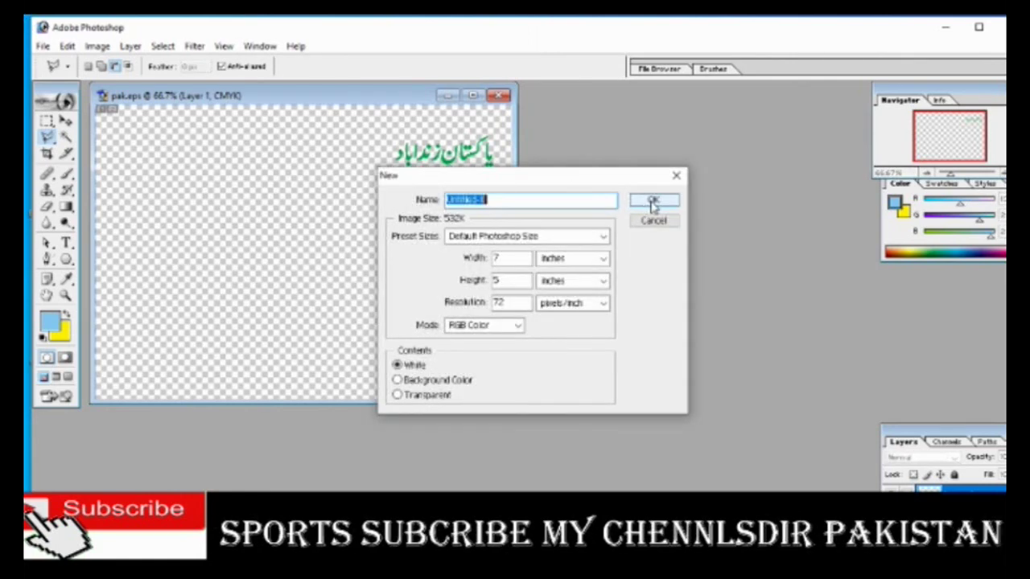
left_click(653, 201)
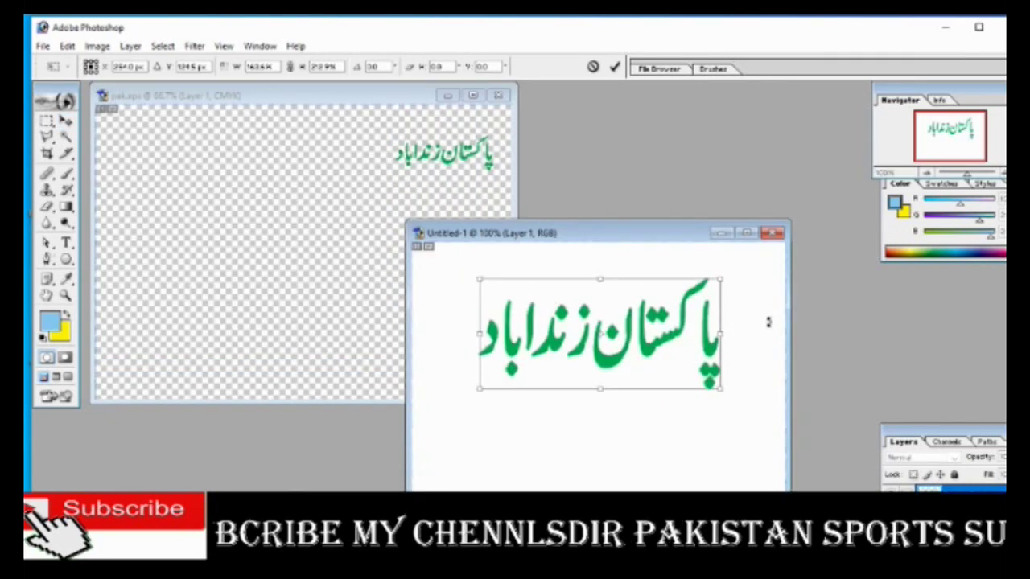
key("Return")
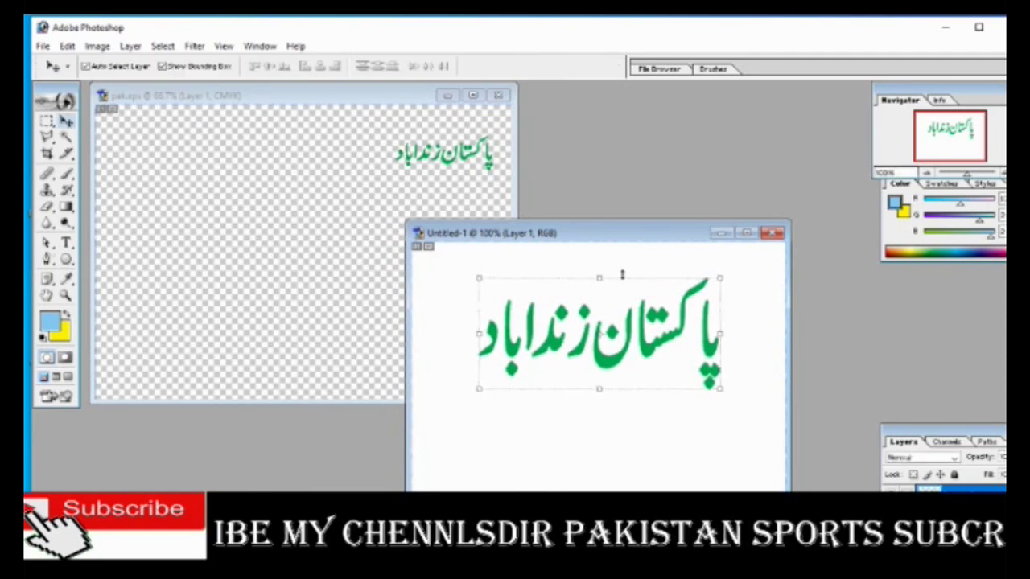